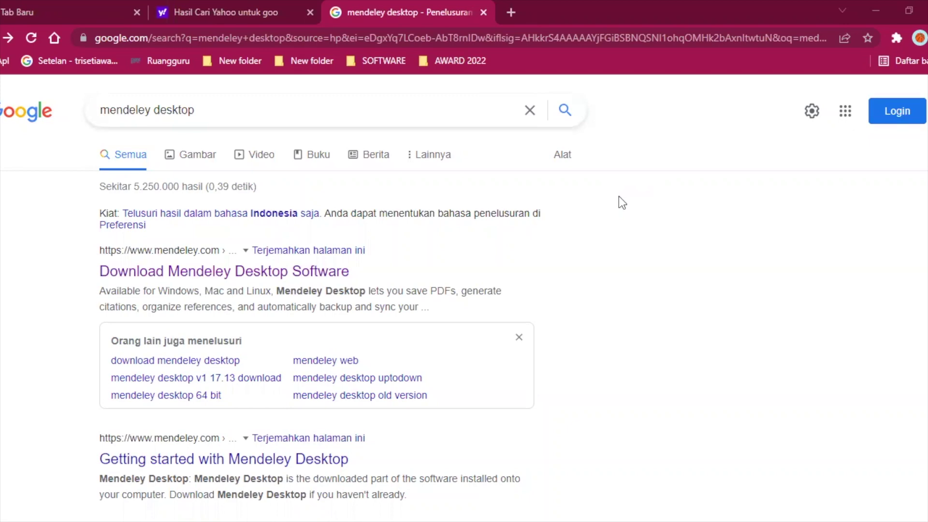
Download the Mendeley Desktop for Windows installer and open it from the downloads bar
left_click(301, 271)
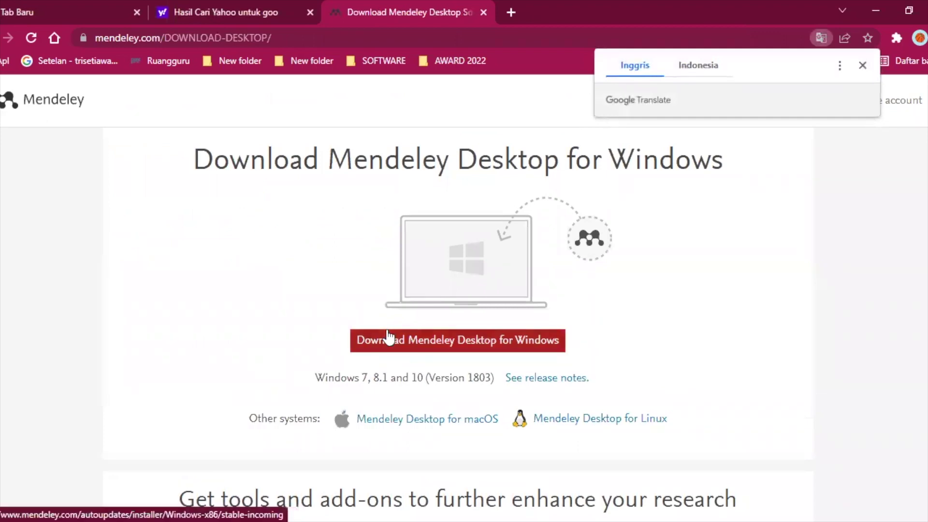
left_click(390, 339)
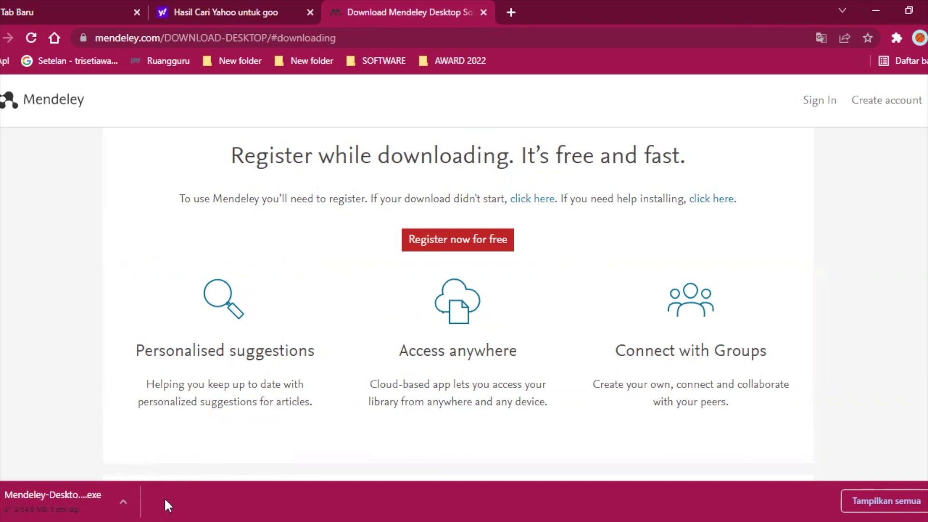
left_click(125, 502)
left_click(169, 447)
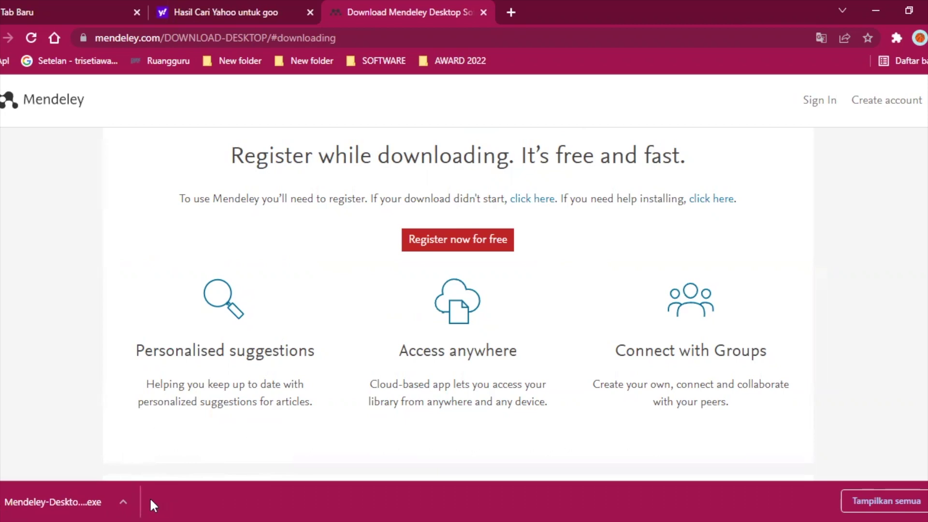
left_click(123, 502)
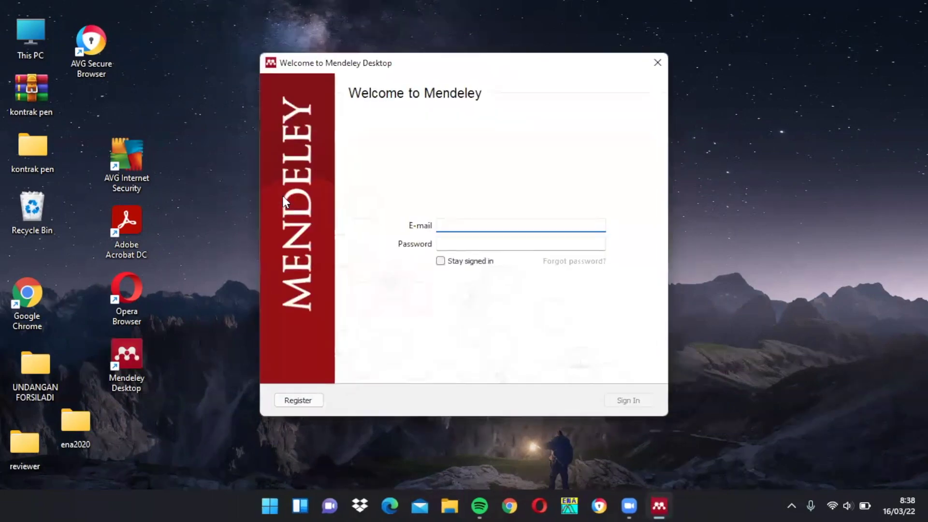
Log in to Mendeley Desktop with the account e-mail and password
left_click(452, 224)
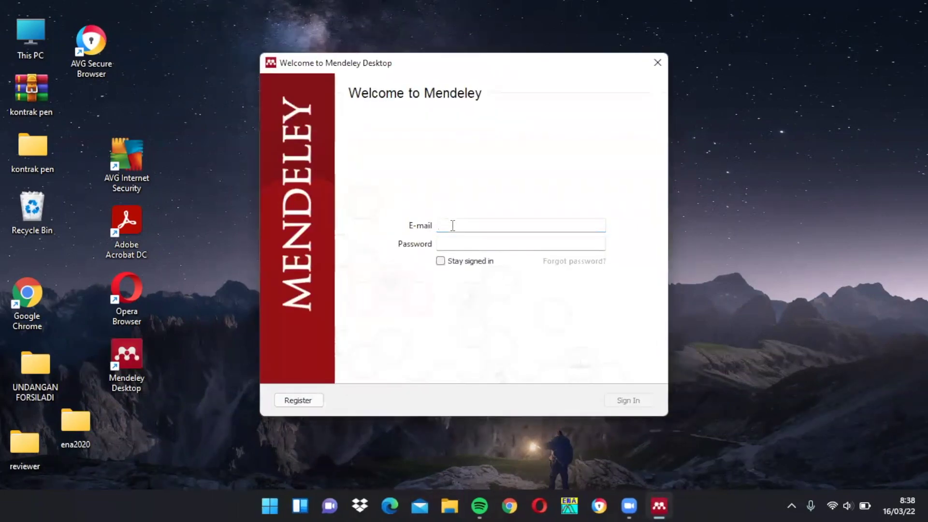
left_click(452, 242)
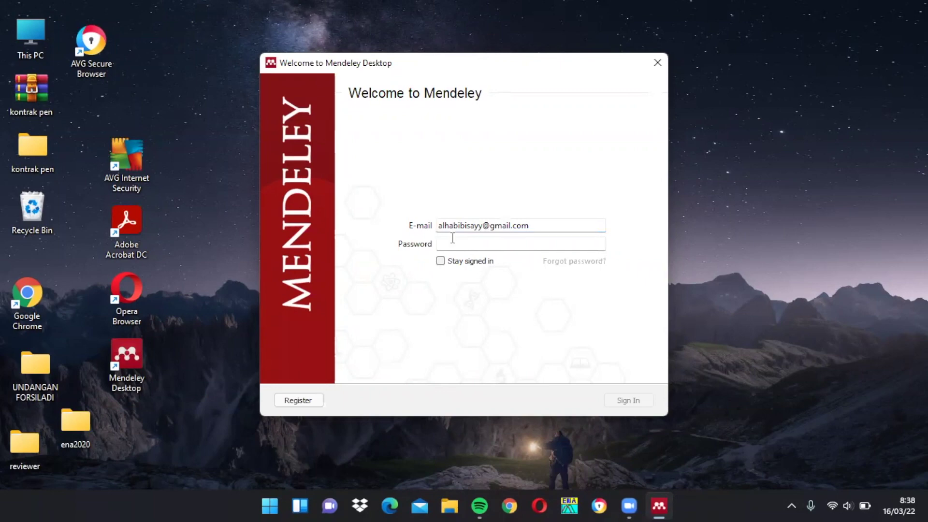
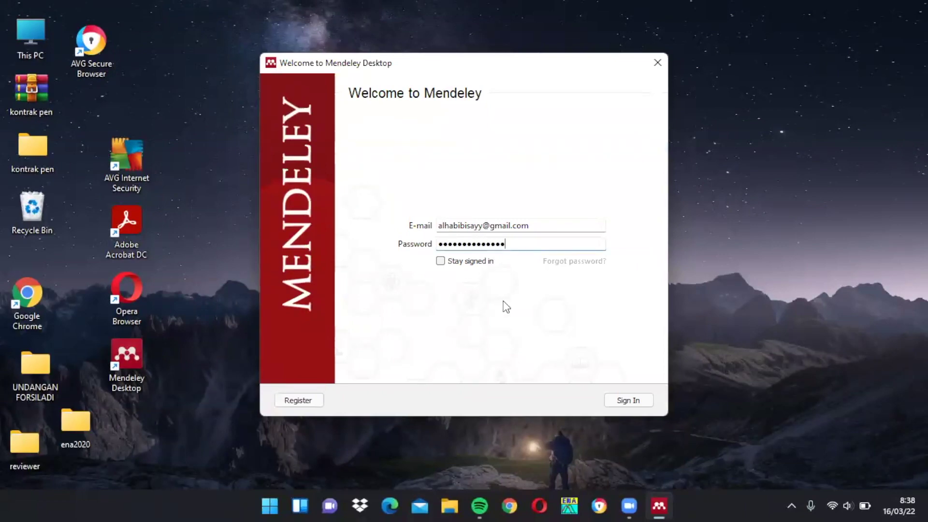
left_click(623, 400)
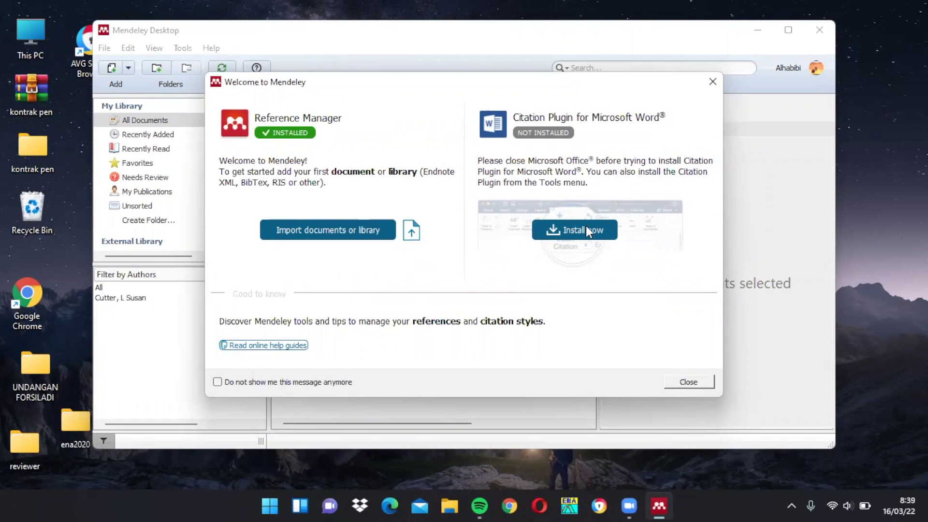
Install the Word Citation Plugin, letting Mendeley close Word, then dismiss the Welcome dialog
left_click(586, 230)
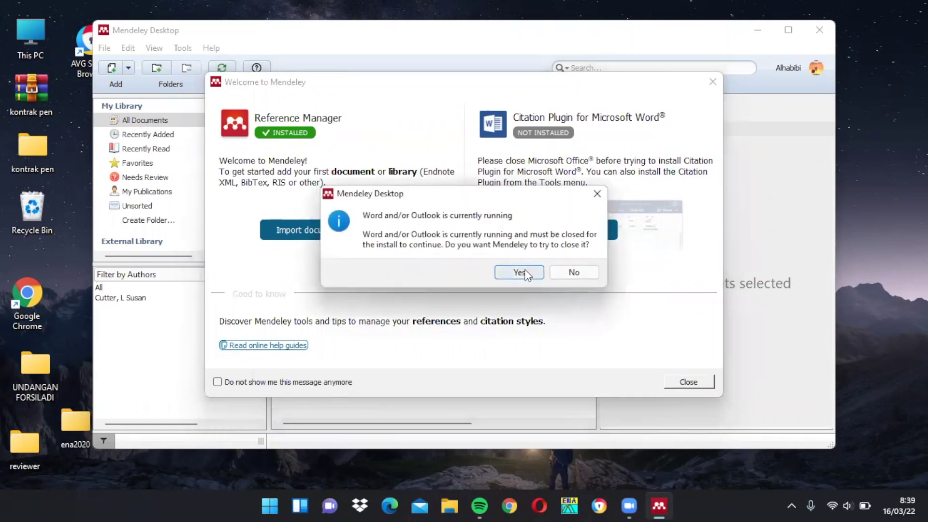
left_click(521, 272)
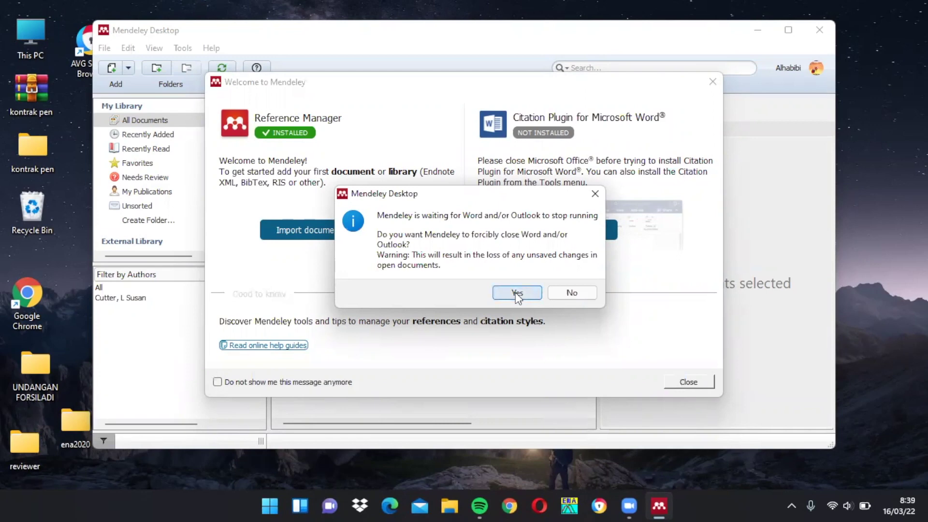
left_click(515, 292)
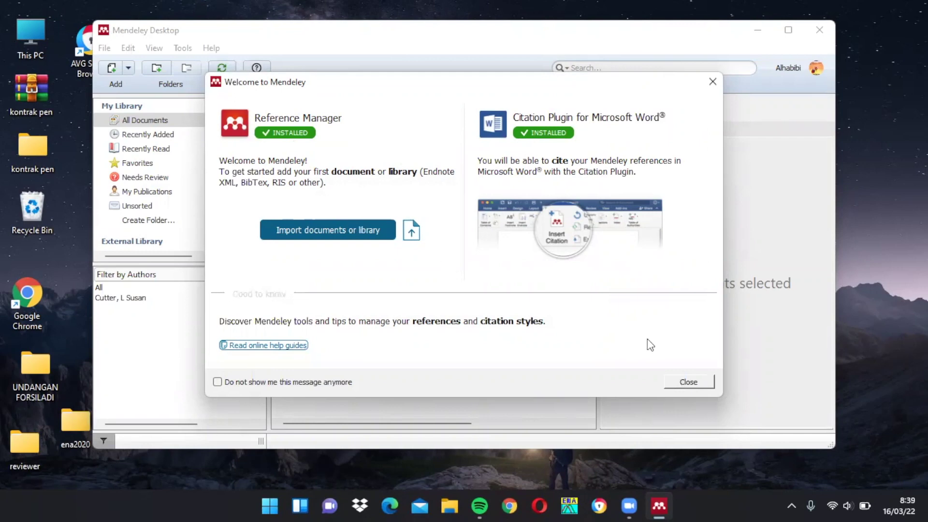
left_click(685, 382)
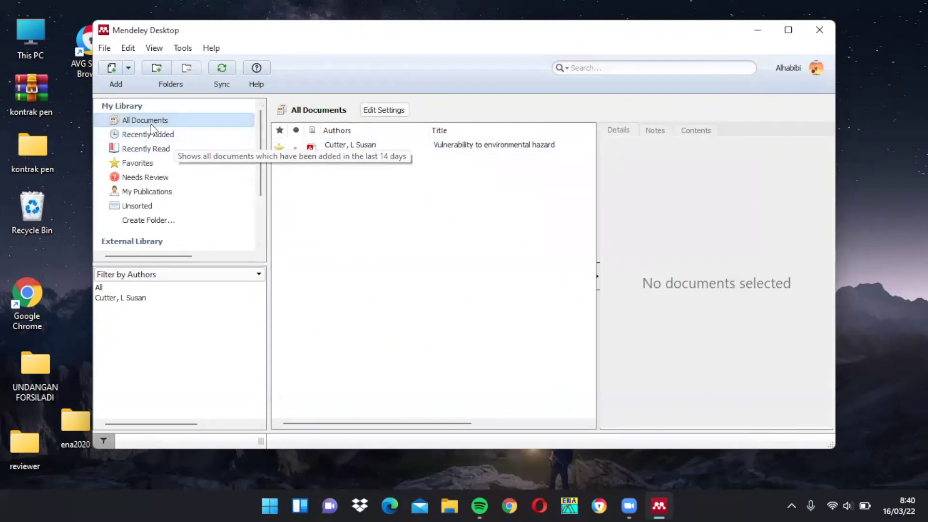
Create library folders 'Tugas Kuliah' and 'Paper', then select Tugas Kuliah
left_click(111, 67)
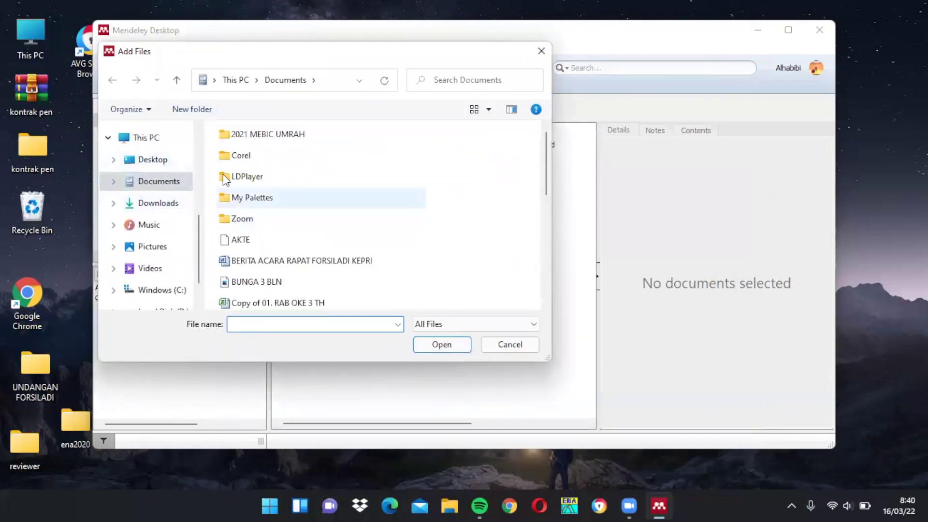
left_click(500, 346)
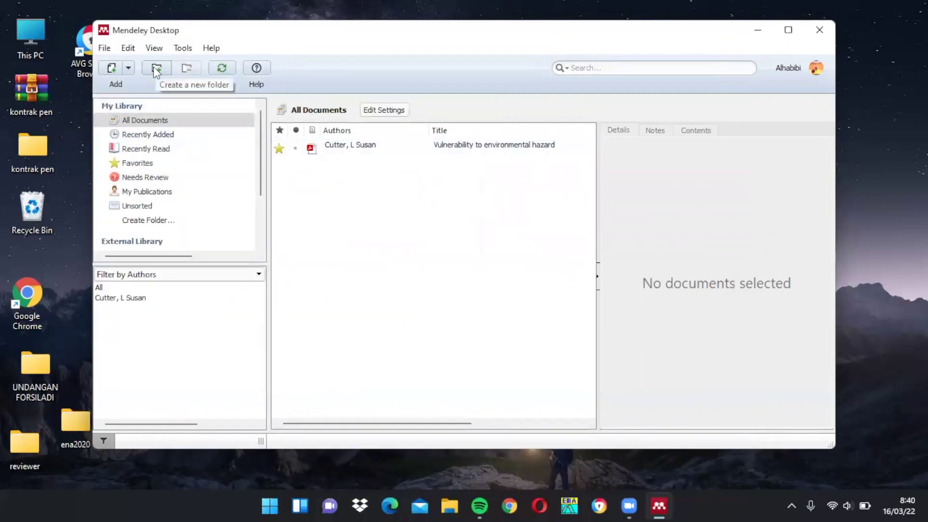
left_click(155, 69)
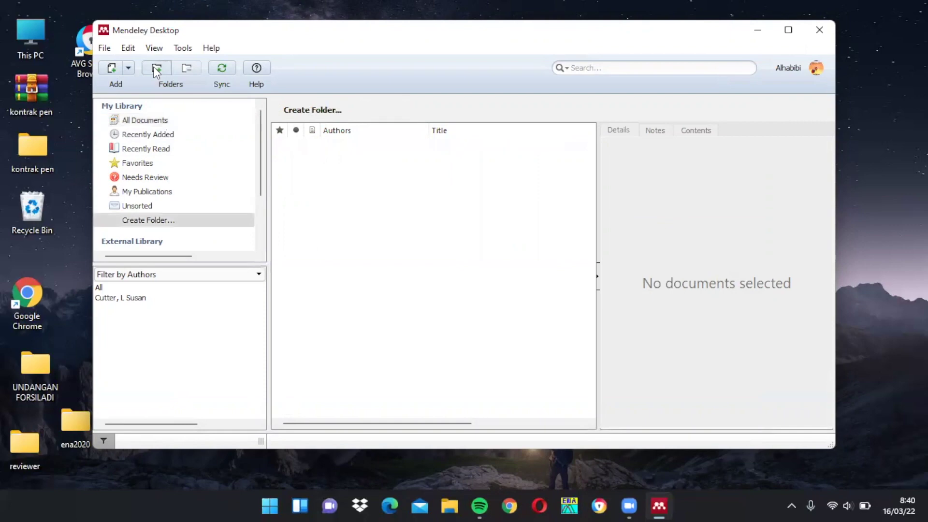
left_click(134, 219)
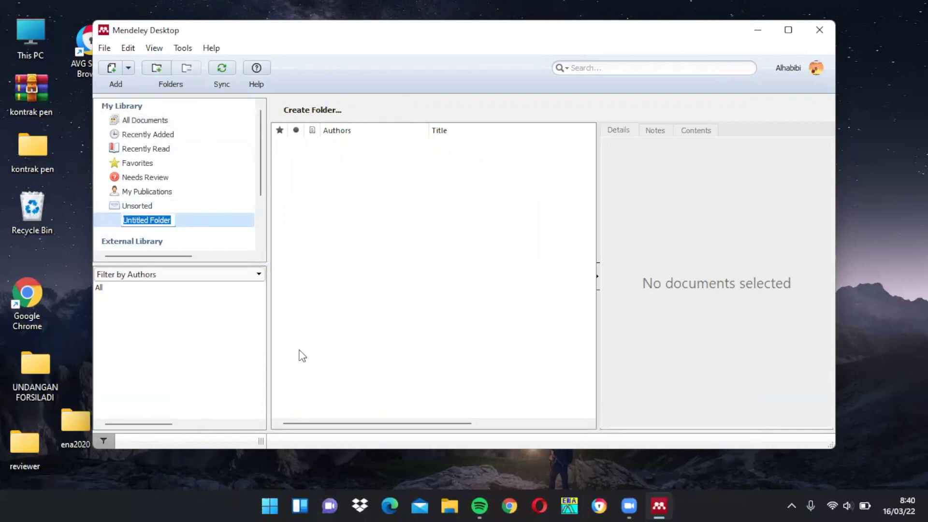
type("Tugas ")
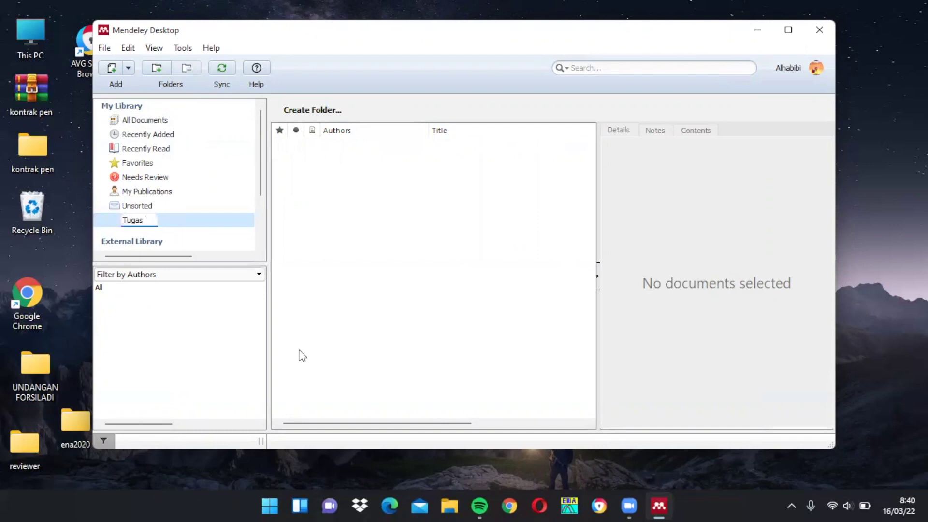
type("Kul")
type("iah")
key("Return")
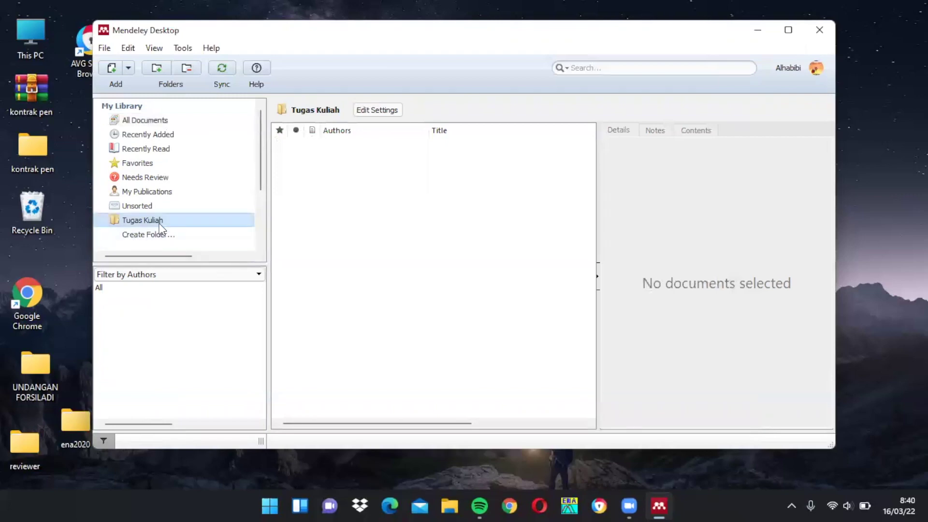
left_click(149, 232)
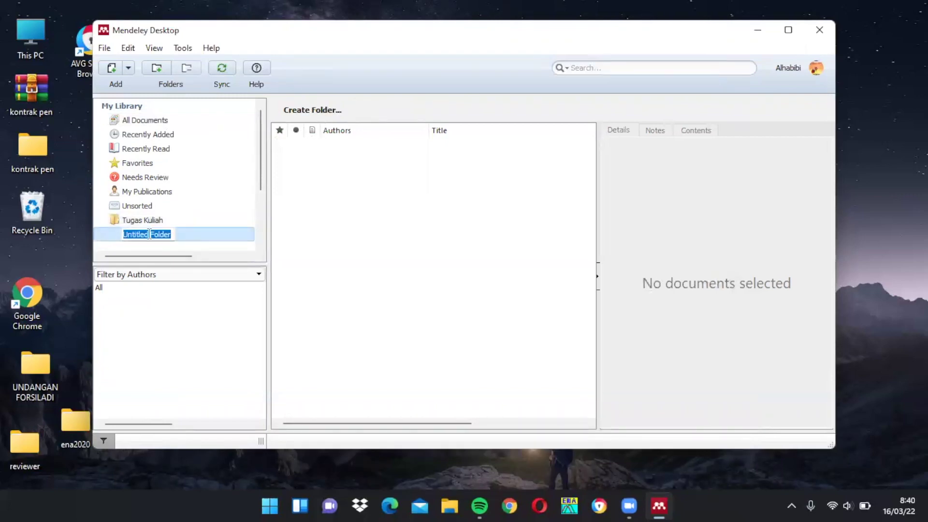
type("Pap")
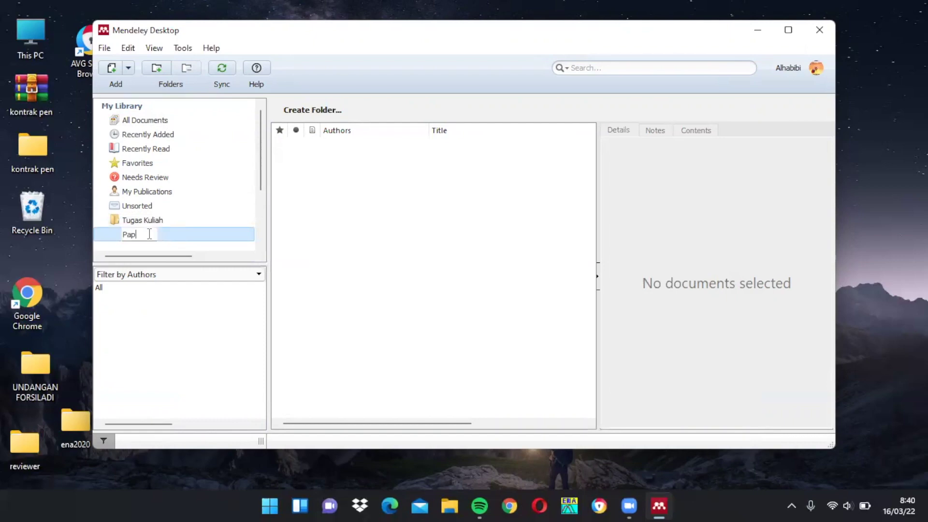
type("er")
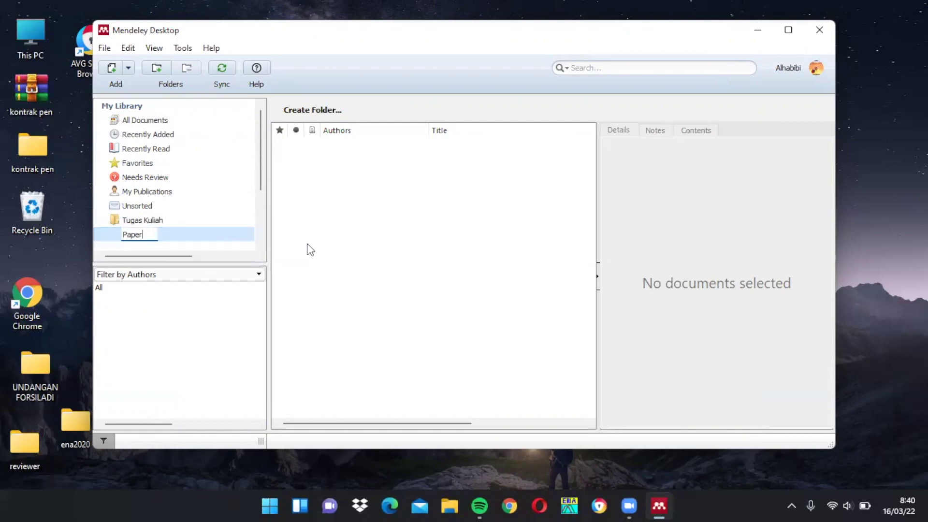
key("Return")
left_click(150, 234)
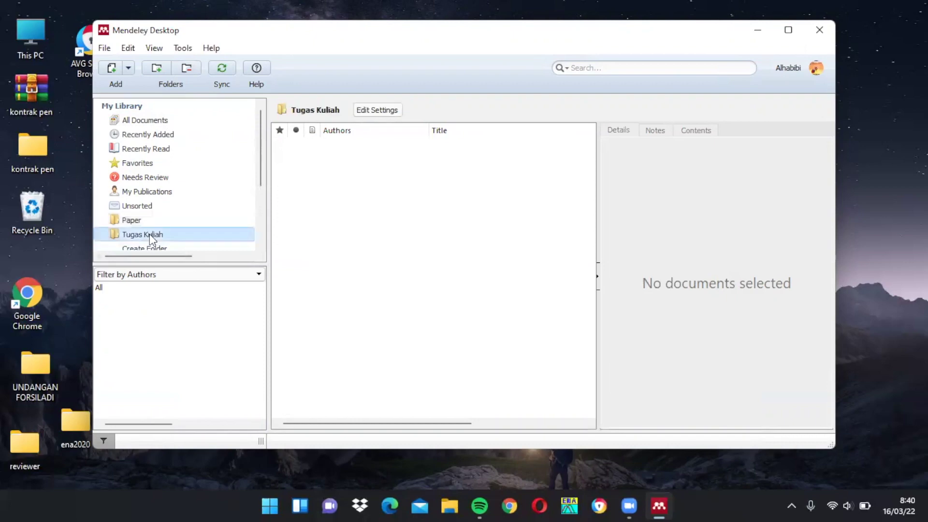
Attempt importing the Yustisia_wisata desa file from Ref MEBIC and dismiss the permission error
left_click(112, 69)
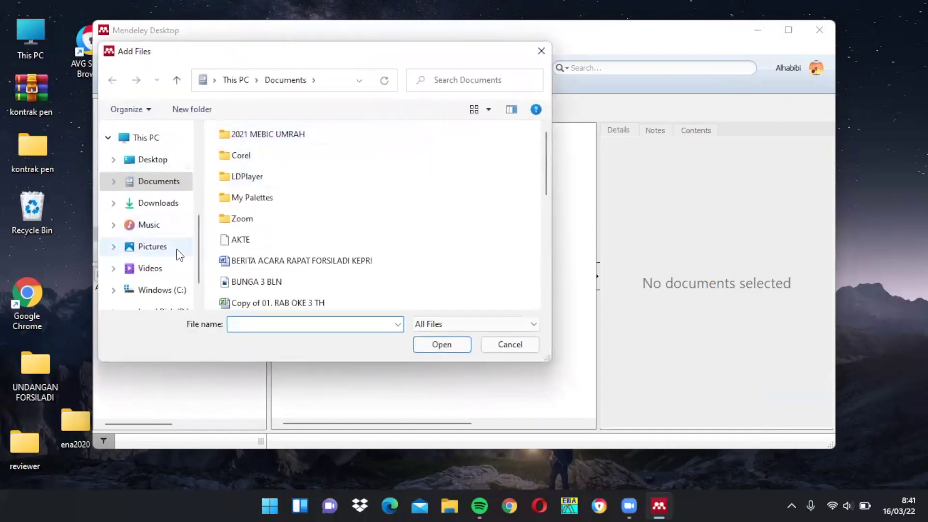
double_click(254, 138)
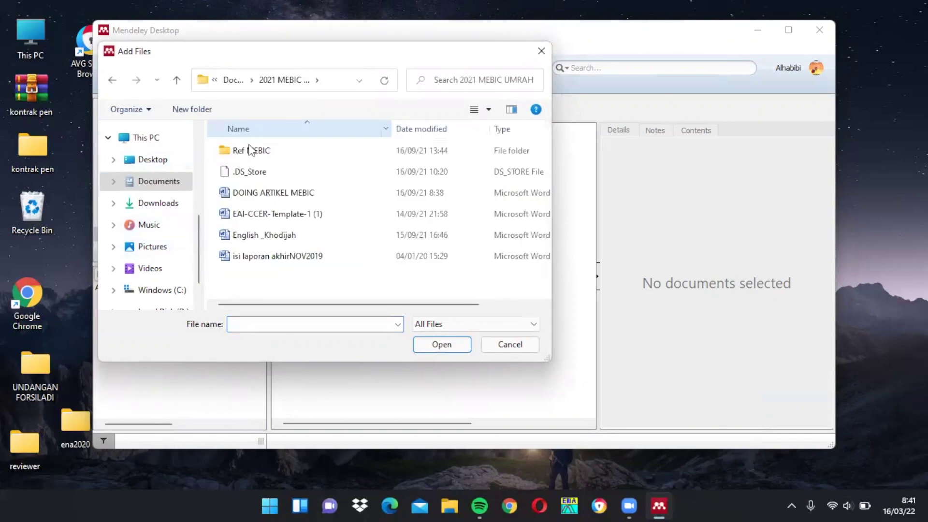
left_click(251, 151)
double_click(251, 152)
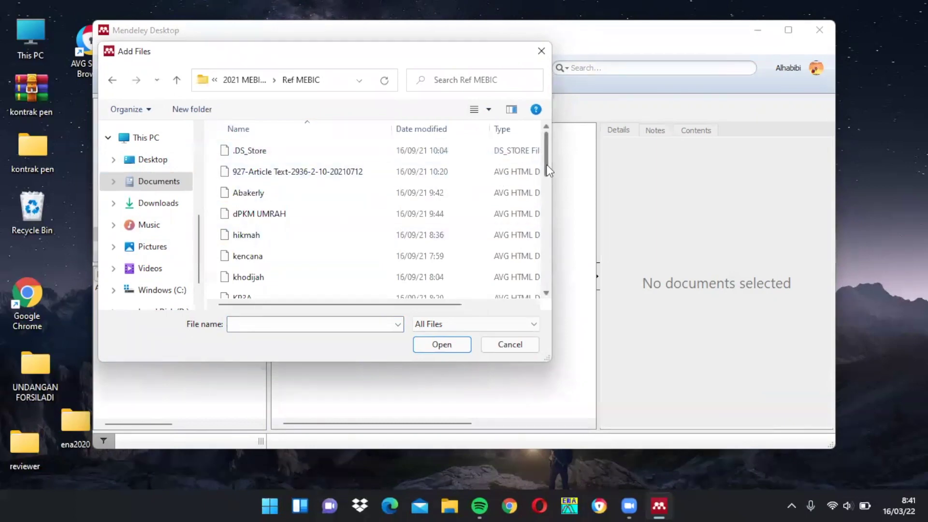
left_click_drag(546, 165, 547, 282)
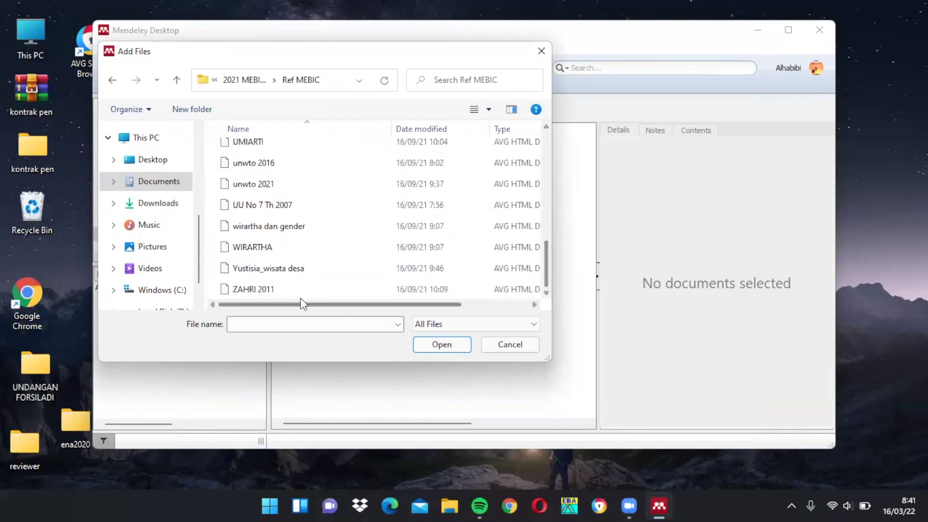
left_click(269, 268)
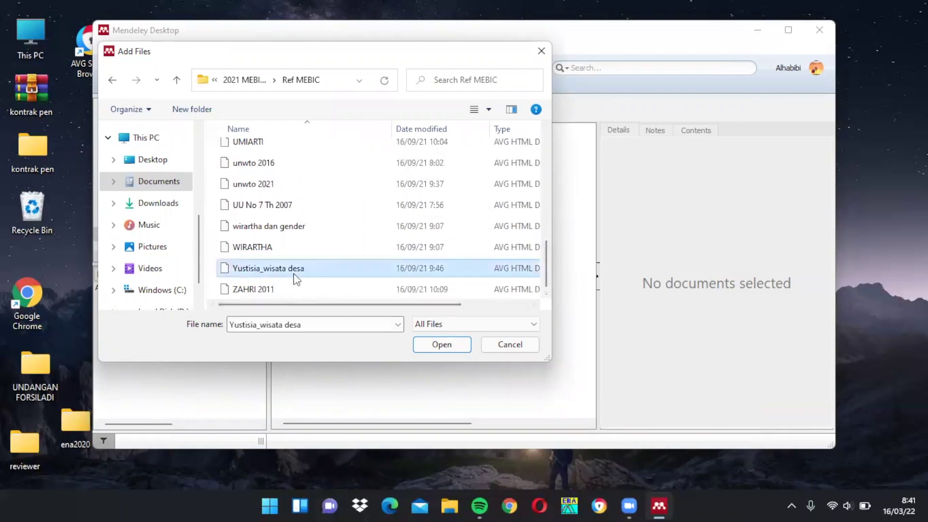
left_click(442, 344)
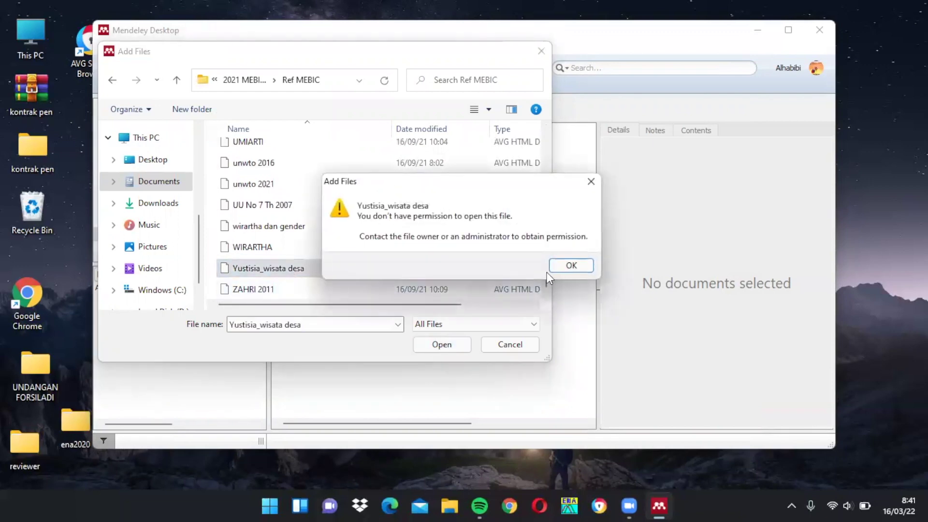
left_click(570, 265)
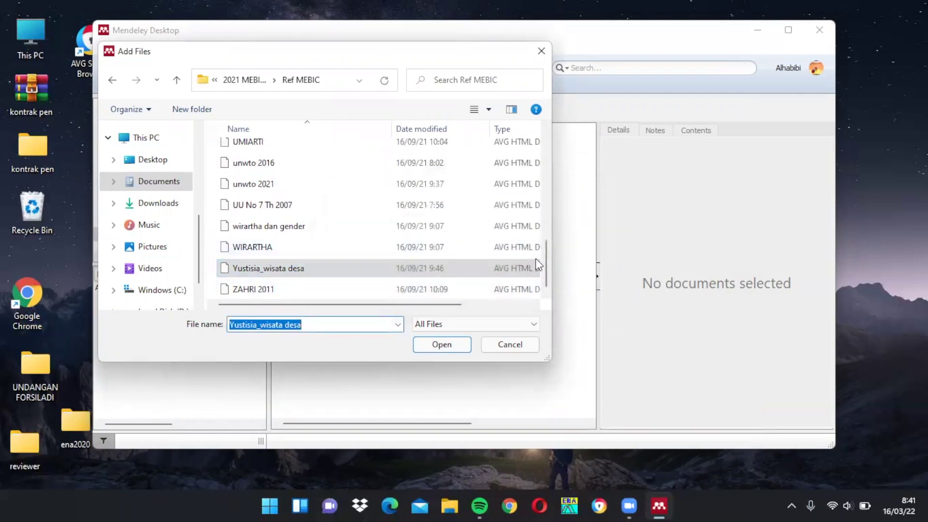
left_click_drag(548, 263, 545, 145)
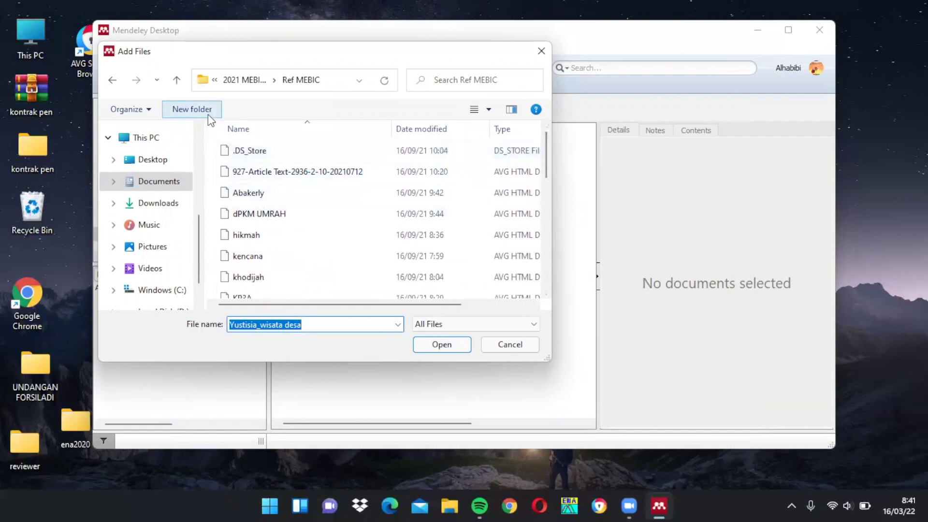
left_click(111, 80)
left_click(259, 152)
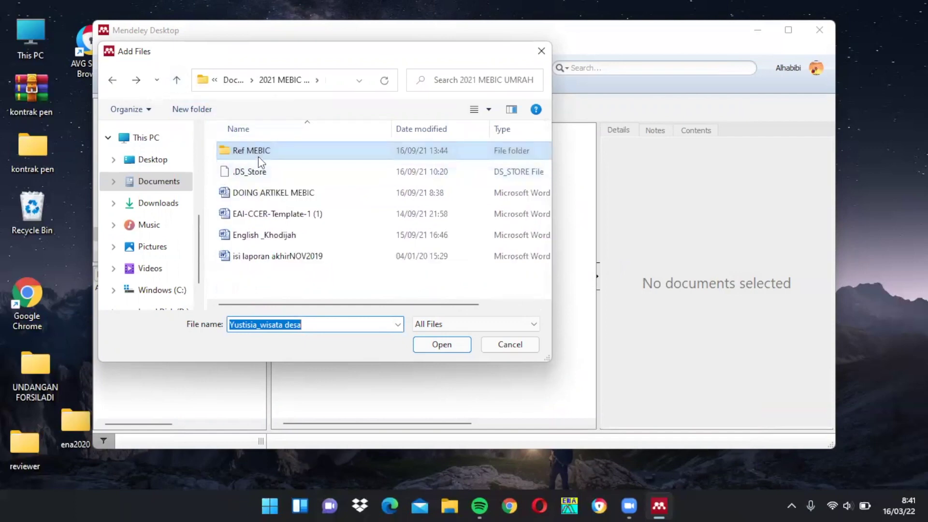
double_click(258, 153)
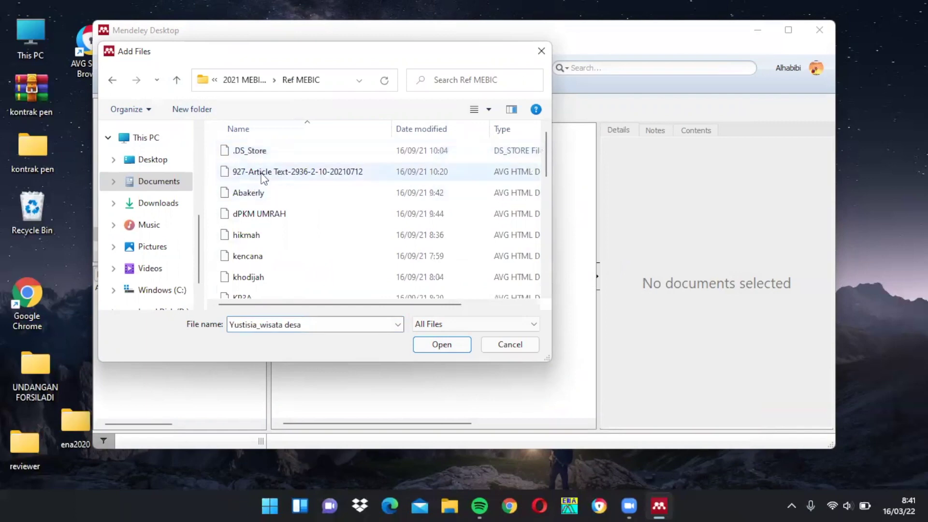
left_click(262, 174)
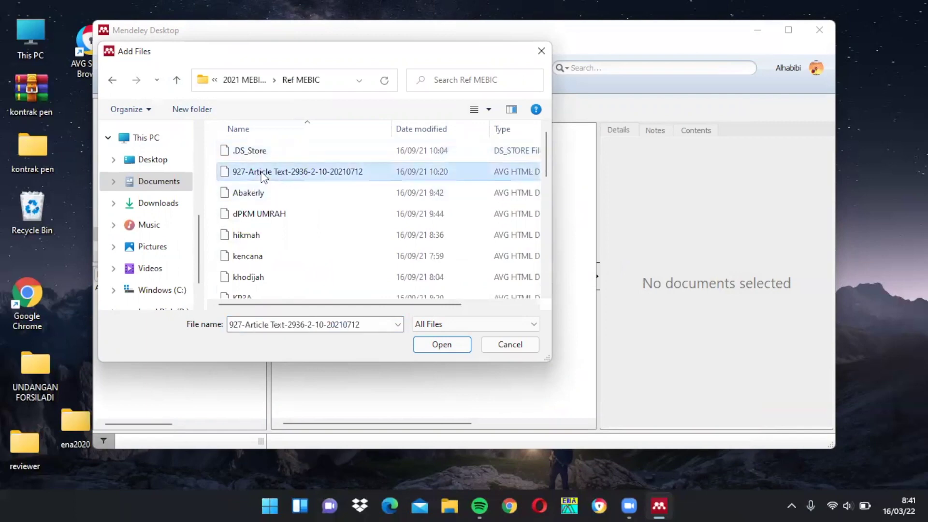
left_click(441, 344)
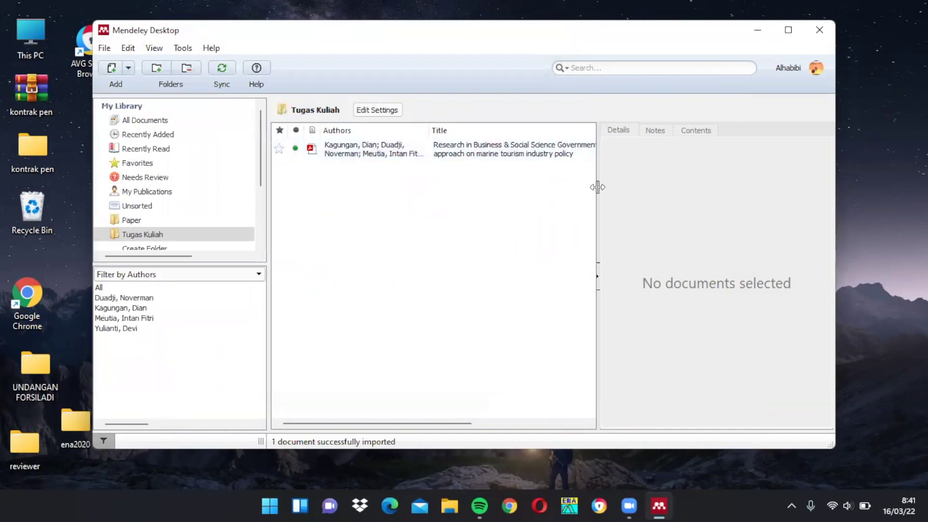
Widen the document list and open the marine tourism policy paper in the reader
left_click_drag(596, 191, 627, 191)
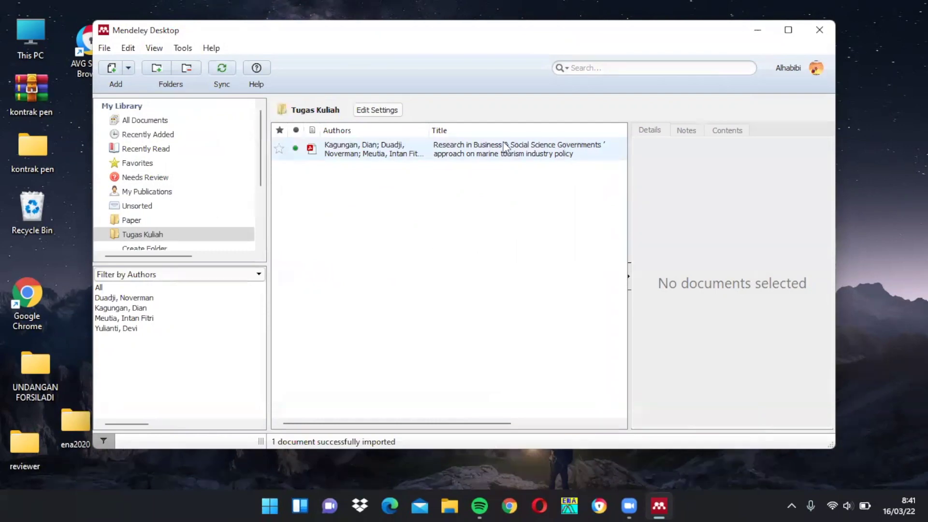
double_click(506, 153)
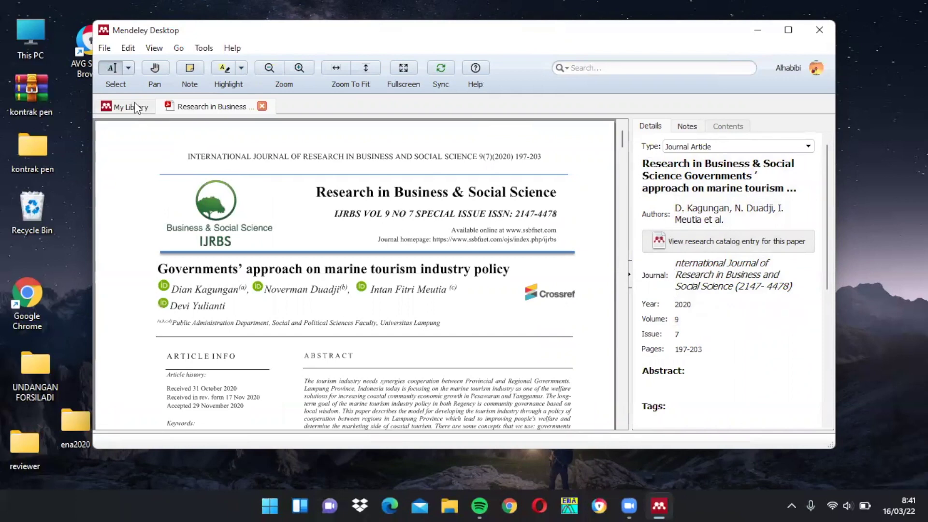
Add and delete a trial sticky note, then place a new note on the Introduction
left_click(190, 69)
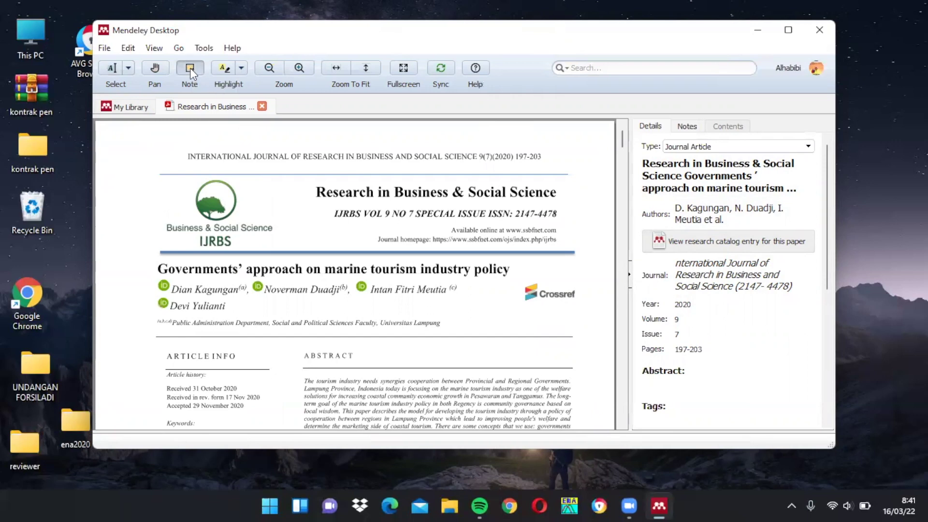
left_click(353, 198)
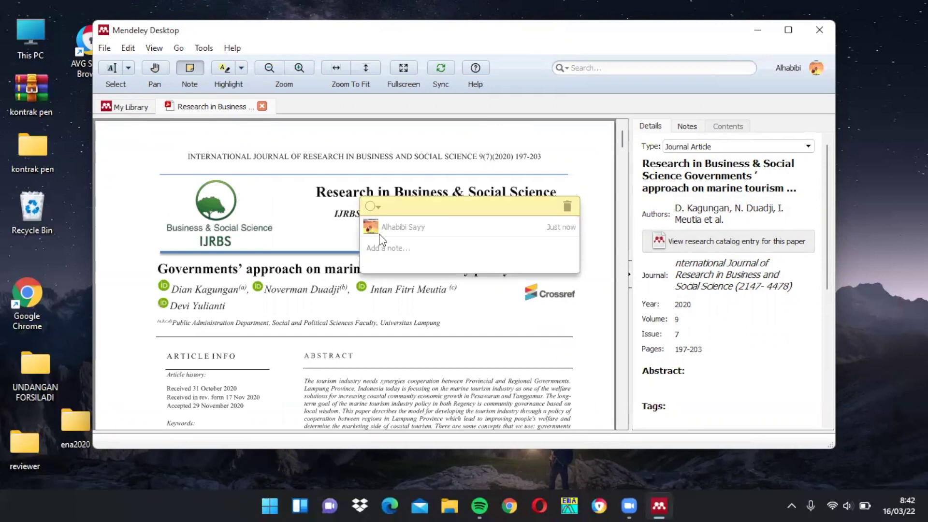
left_click(570, 208)
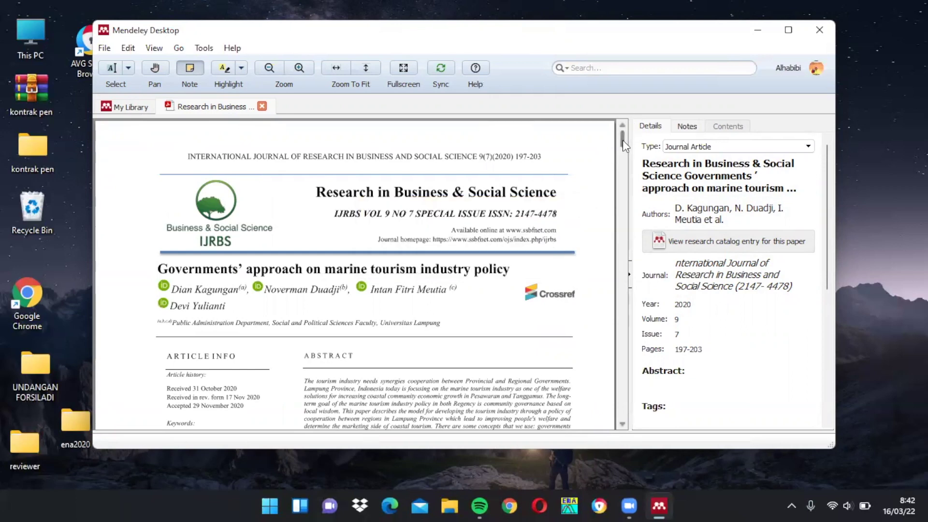
left_click_drag(622, 140, 624, 158)
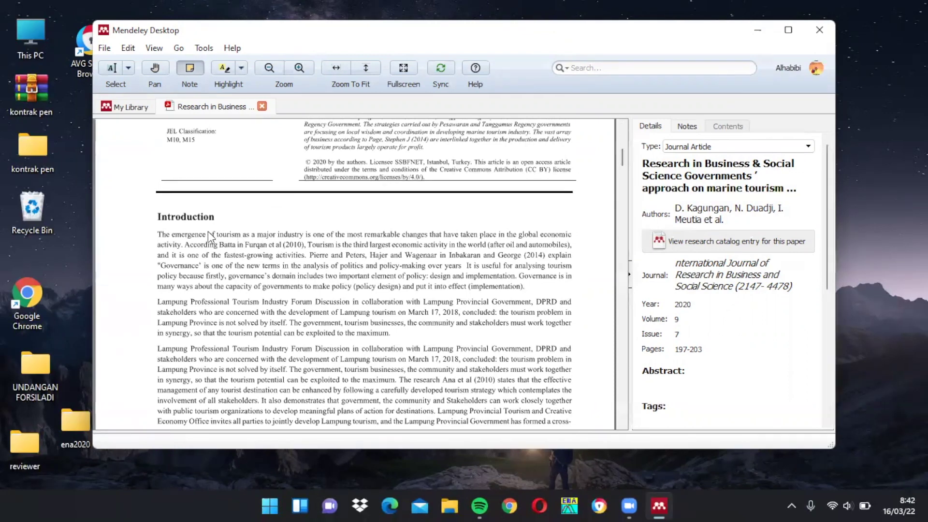
left_click(253, 234)
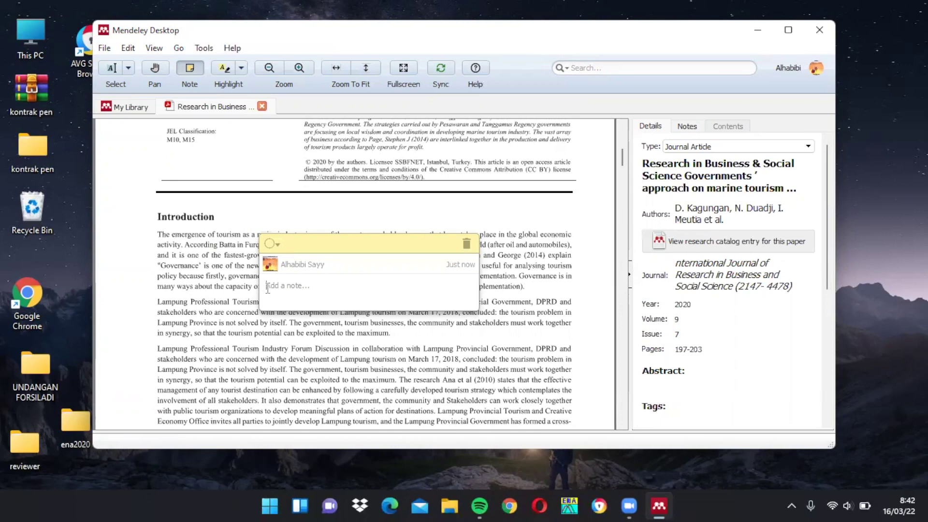
type("lagi")
type("n ini")
type(" meru")
type("pakan ba")
type("gian")
type(" la")
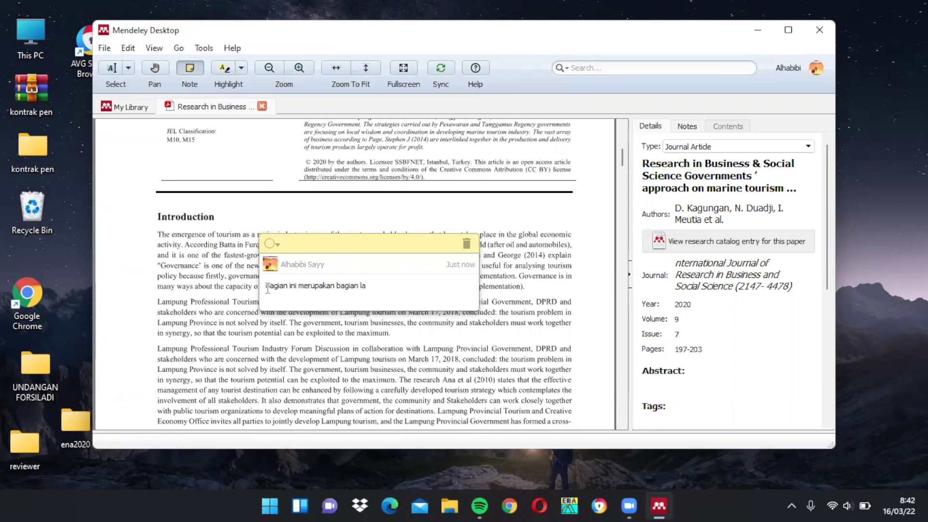
type("tar belakang")
Save the note 'Bagian ini merupakan bagian latar belakang' on the Introduction and collapse it
left_click(358, 350)
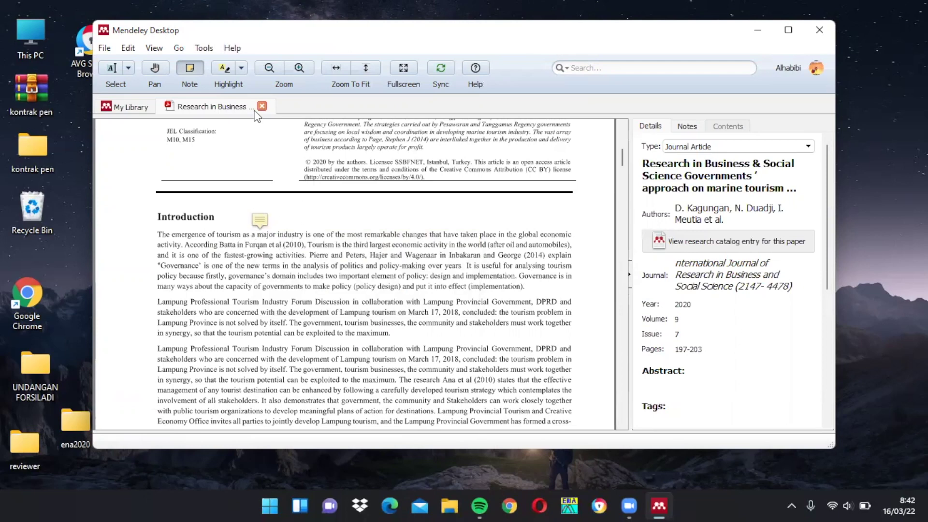
Draw a red rectangle highlight over the first line of the third Introduction paragraph
left_click(243, 66)
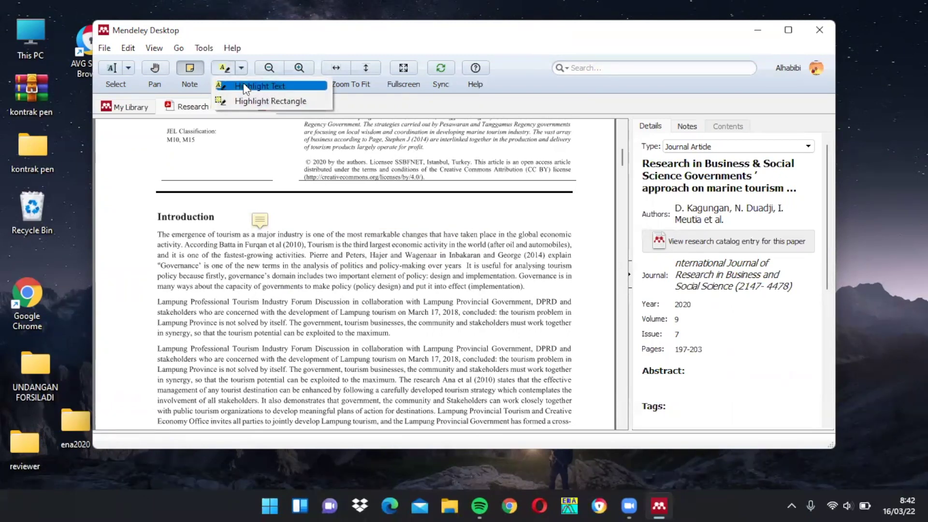
left_click(243, 85)
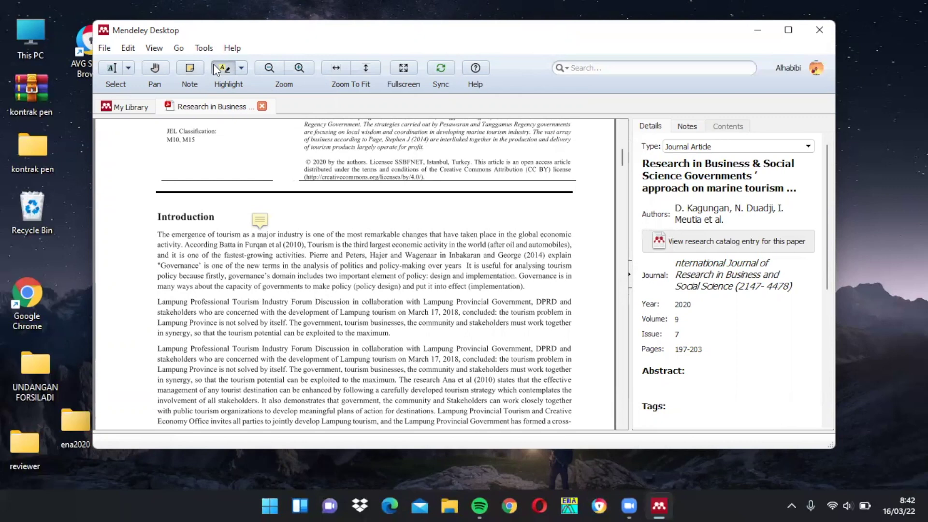
left_click(242, 67)
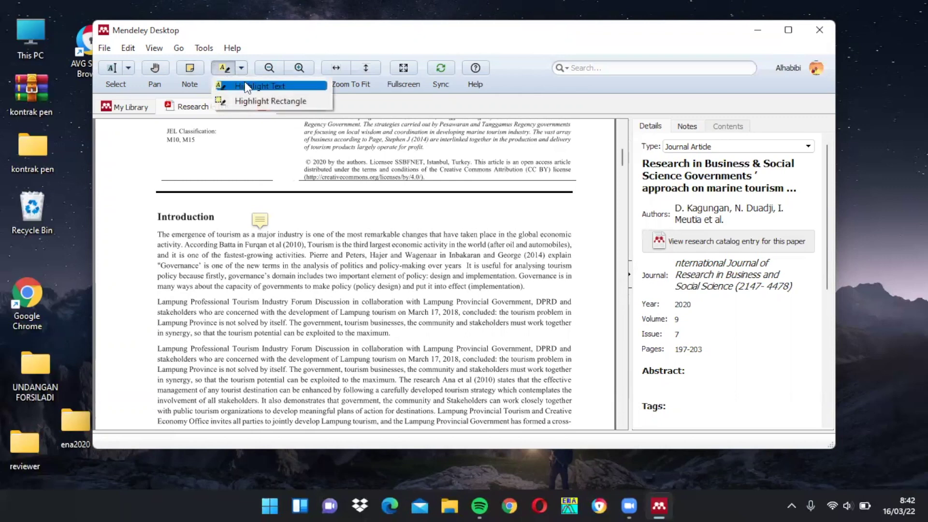
left_click(247, 88)
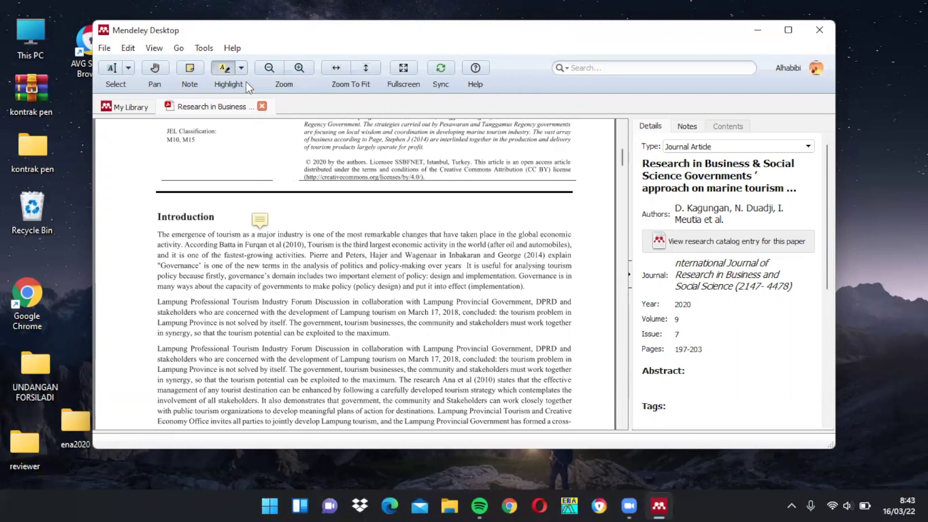
left_click(243, 67)
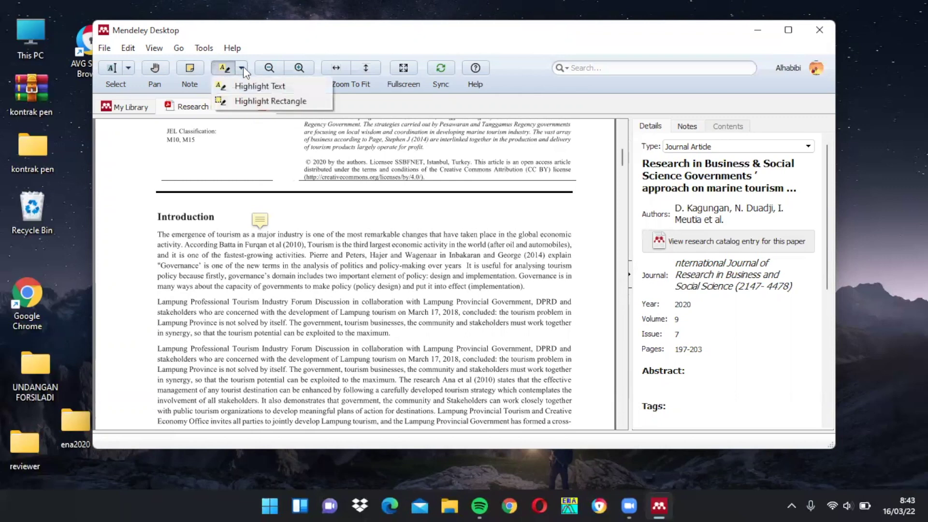
left_click(238, 100)
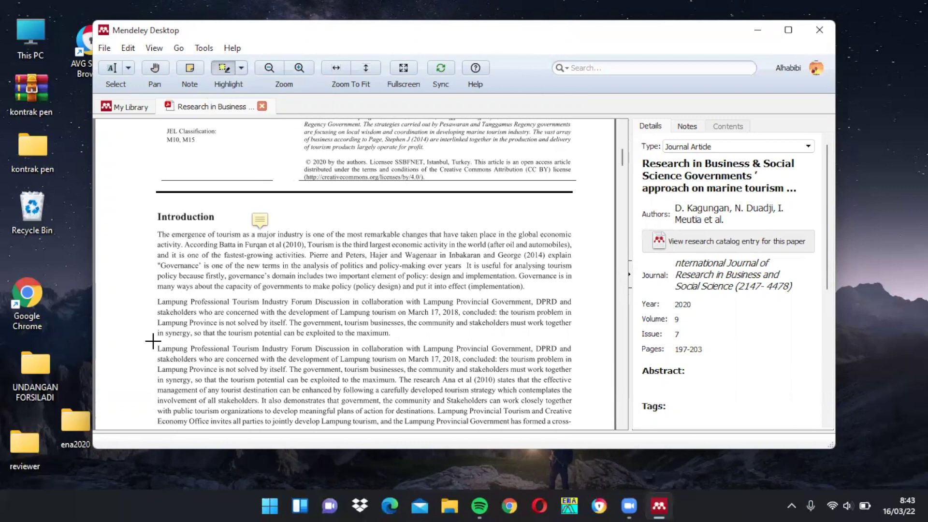
left_click_drag(159, 343, 506, 348)
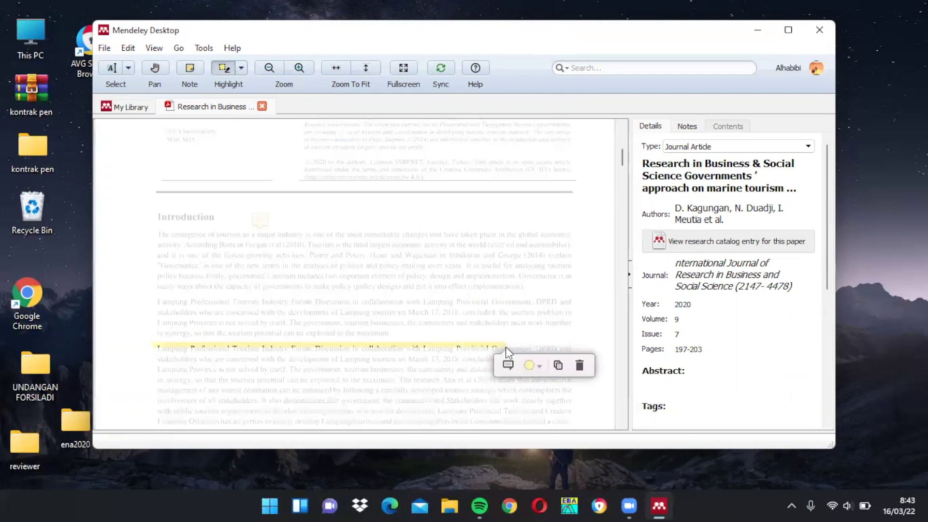
left_click(541, 363)
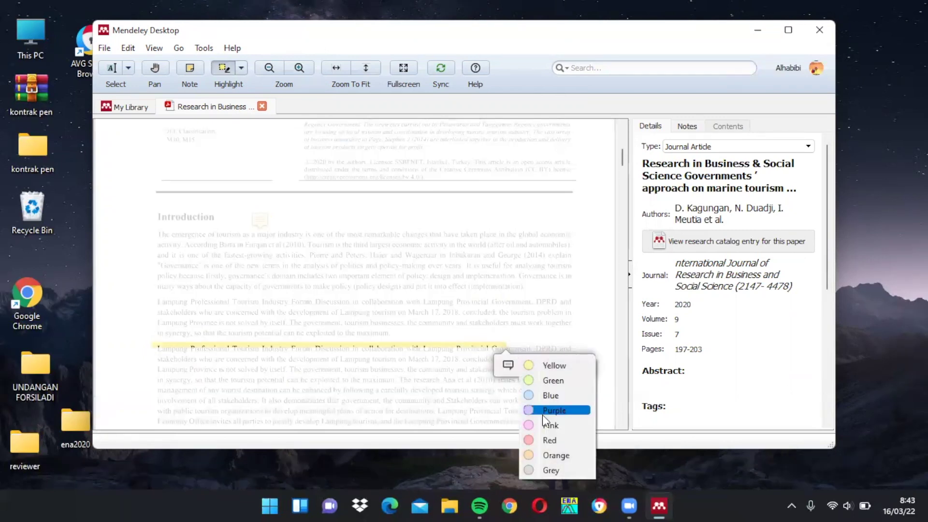
left_click(547, 439)
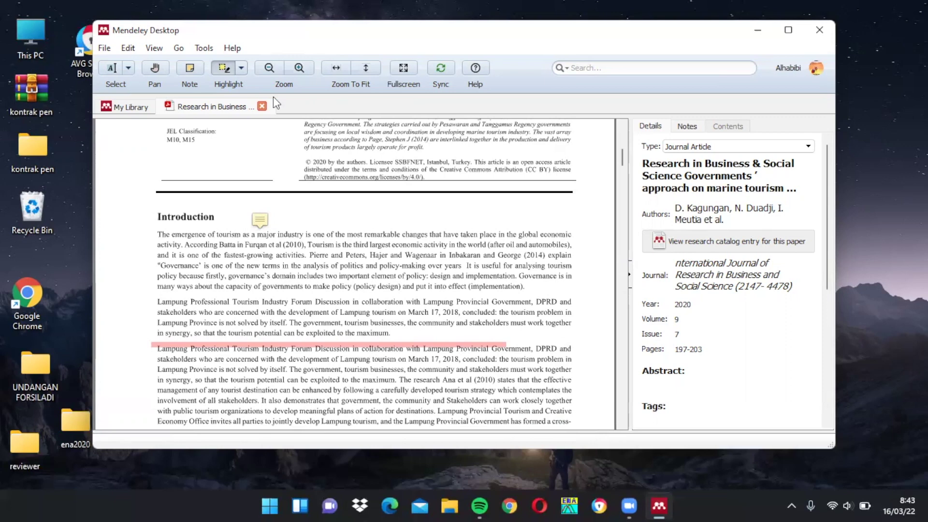
Select the 'fastest-growing activities … explain' passage as text and highlight it yellow
left_click(128, 67)
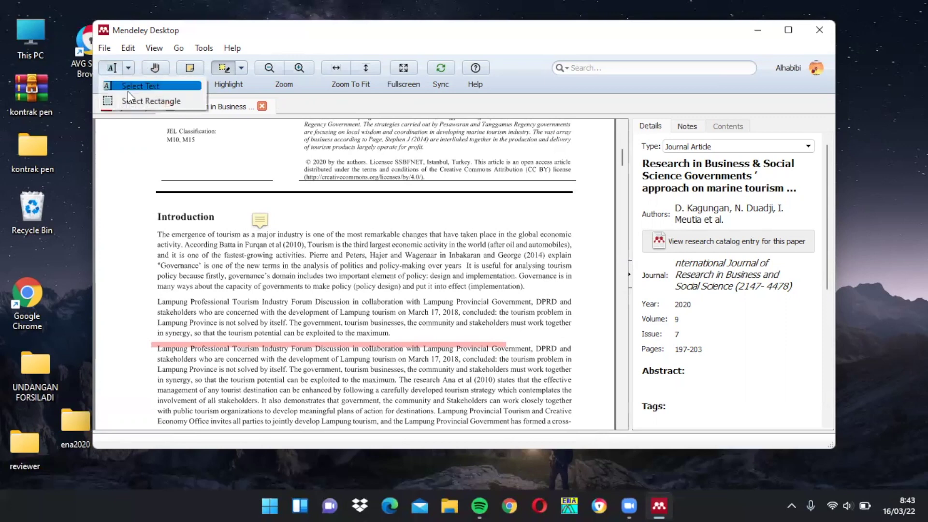
left_click(128, 87)
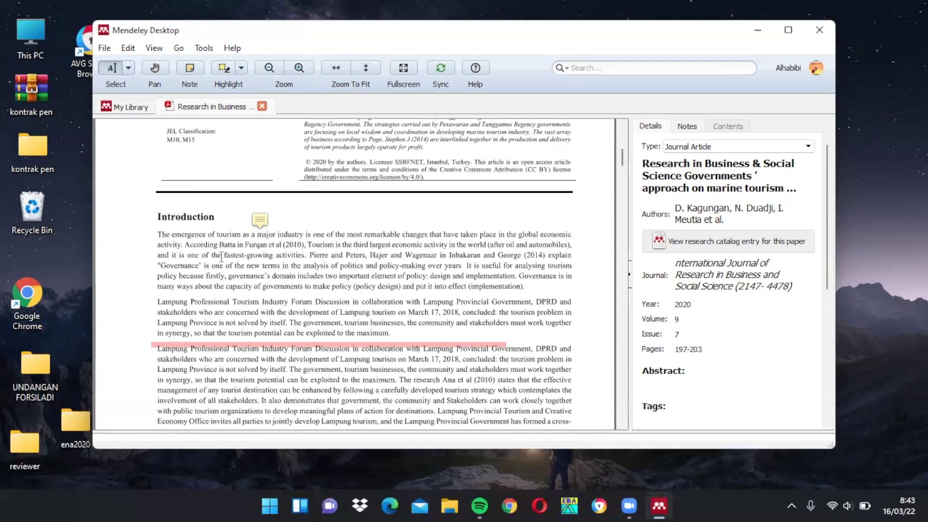
left_click_drag(319, 245, 484, 249)
left_click_drag(484, 250, 573, 258)
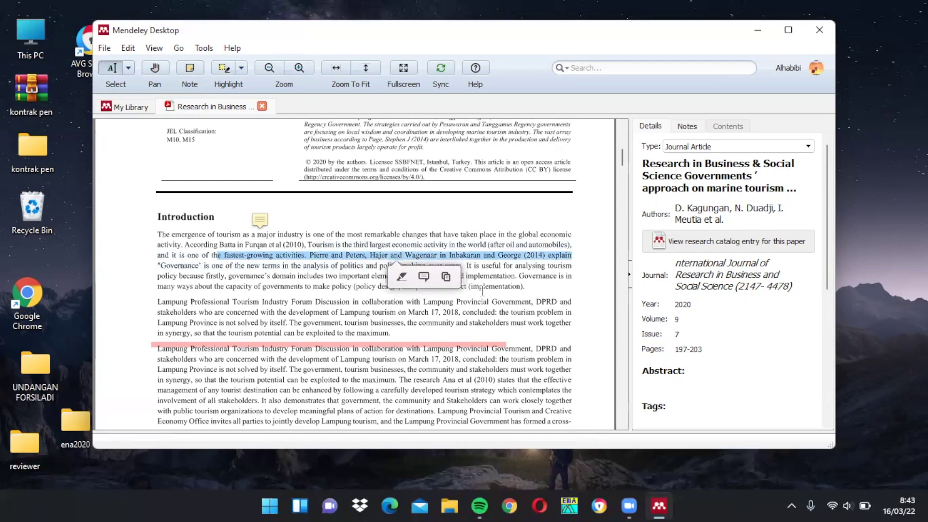
left_click(401, 277)
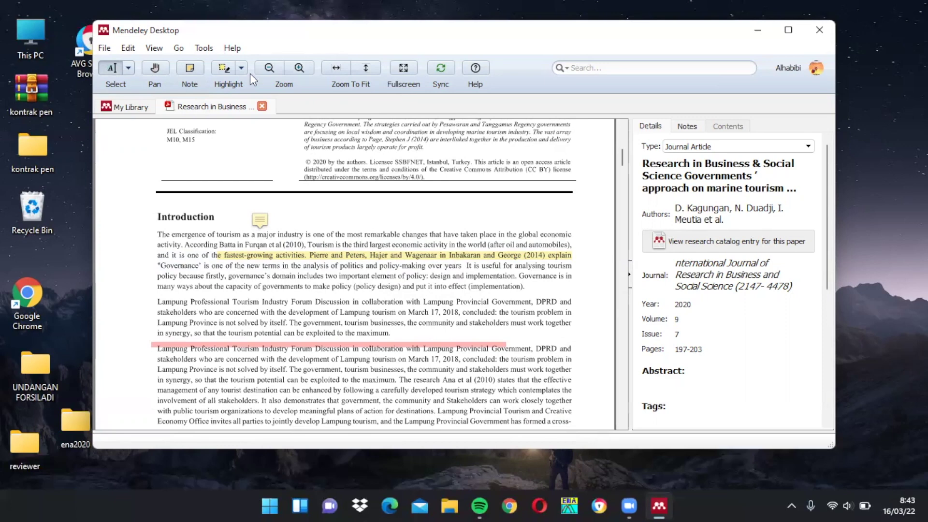
Switch the Mendeley reader to the Pan tool to move through the article toward page 2
left_click(156, 69)
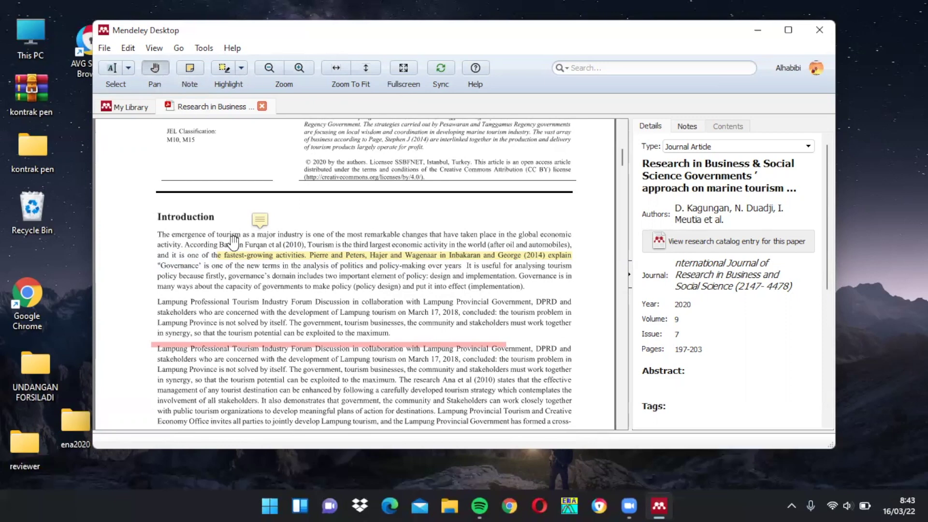
scroll(233, 244, "down", 3)
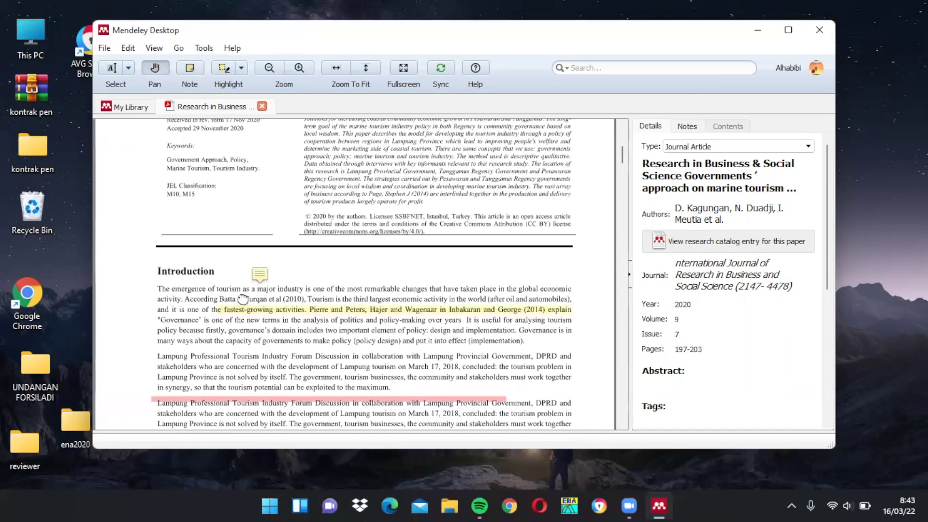
scroll(233, 244, "down", 3)
scroll(250, 201, "down", 3)
scroll(250, 201, "down", 3)
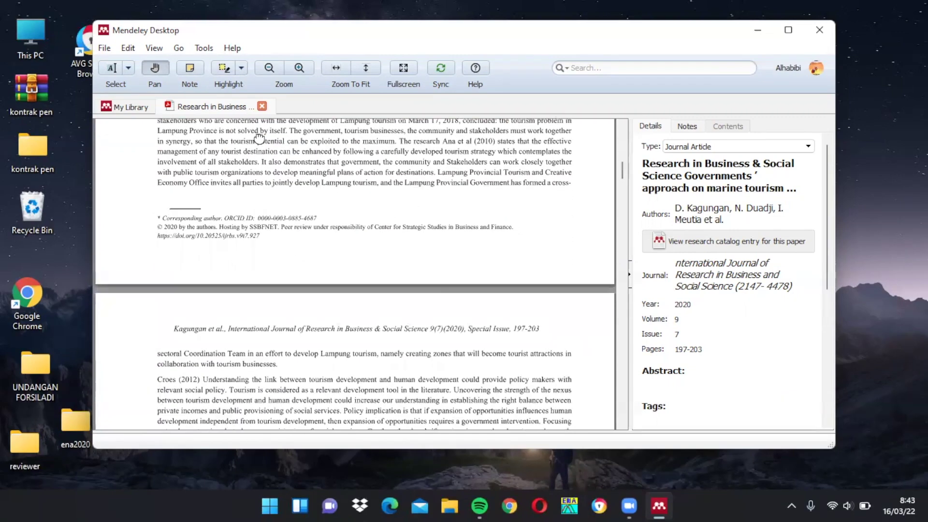
scroll(257, 333, "down", 1)
scroll(278, 197, "down", 3)
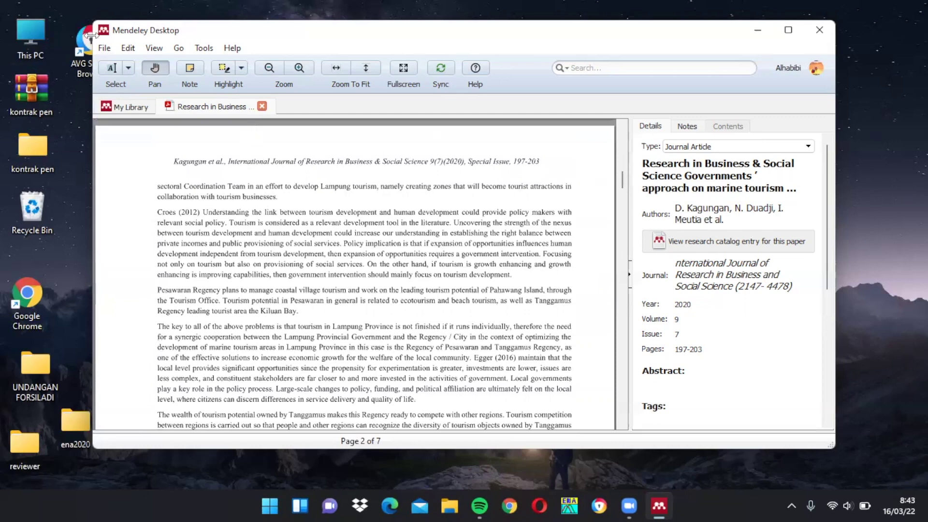
Go back to the Tugas Kuliah library, clear the article selection, and open the Windows Start menu
left_click(126, 108)
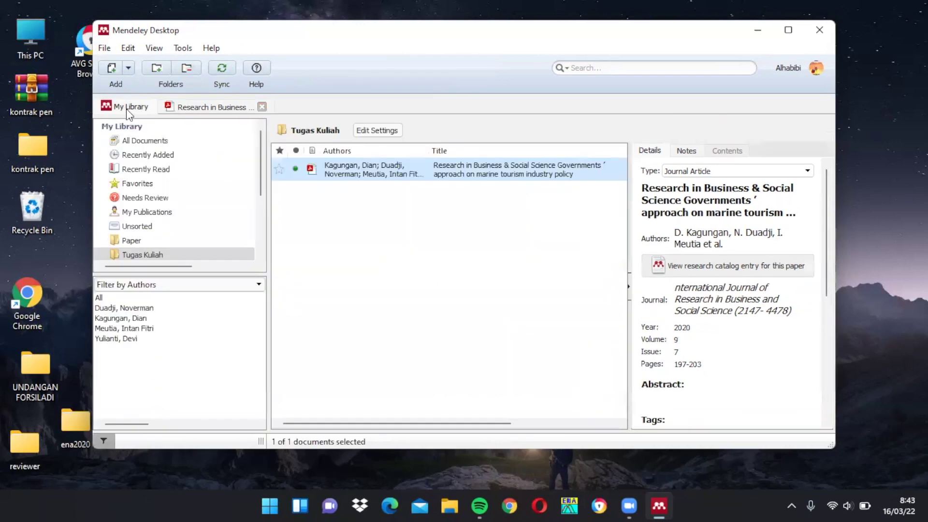
left_click(376, 261)
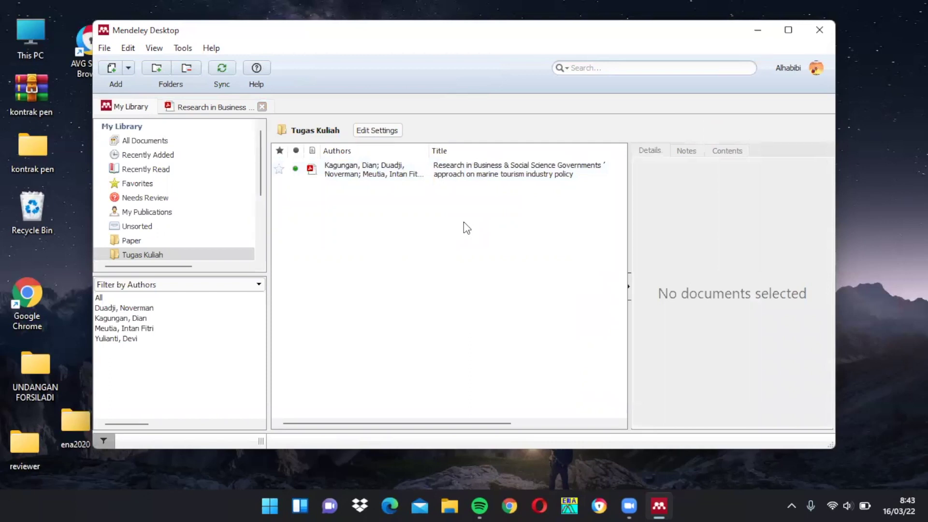
left_click(269, 506)
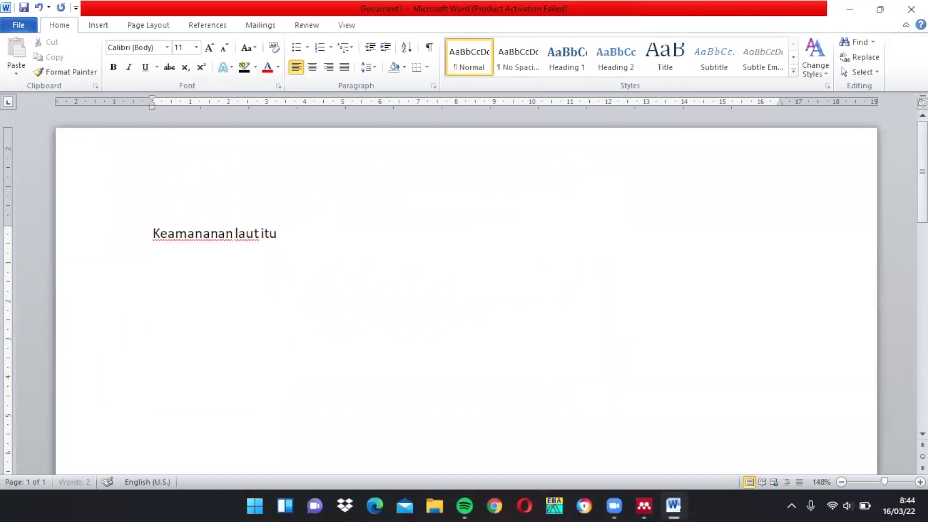
type("sangat ")
type("pen")
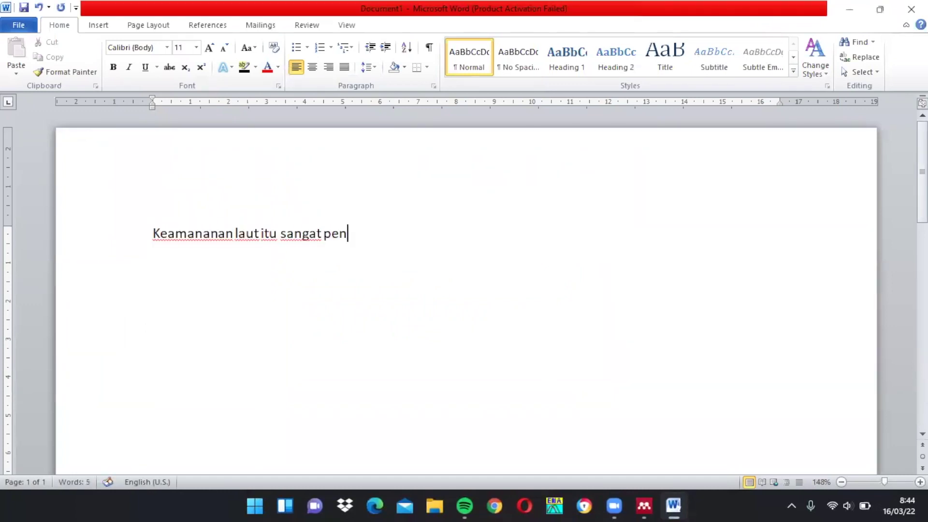
type("ting")
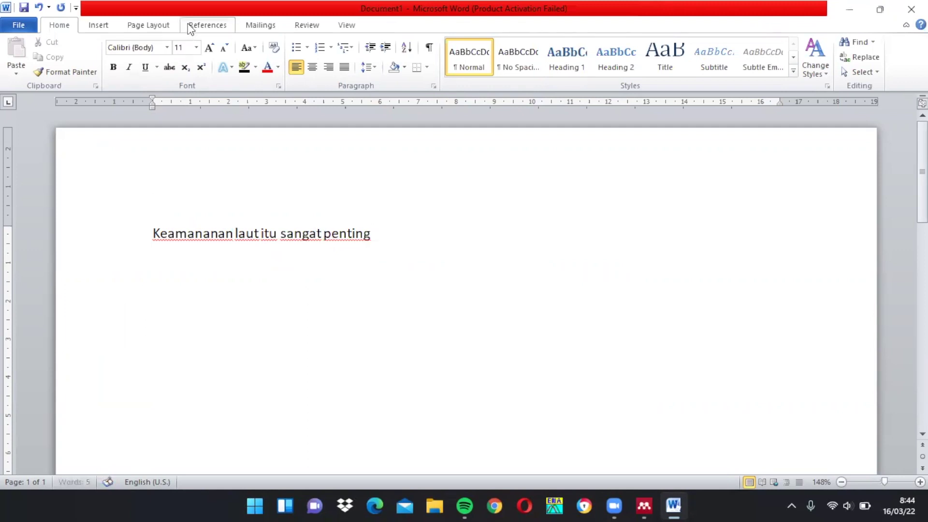
Bring up the References ribbon with the Mendeley Cite-O-Matic tools
left_click(205, 24)
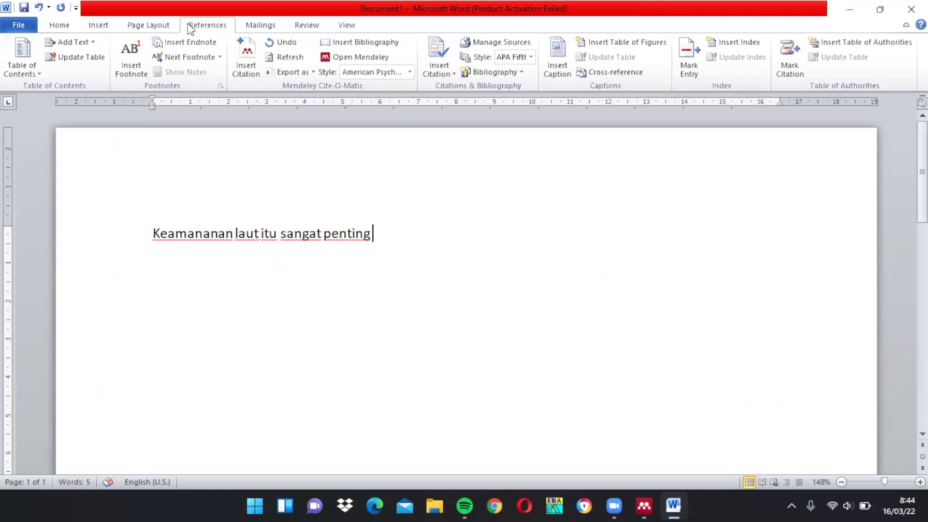
scroll(464, 290, "down", 2)
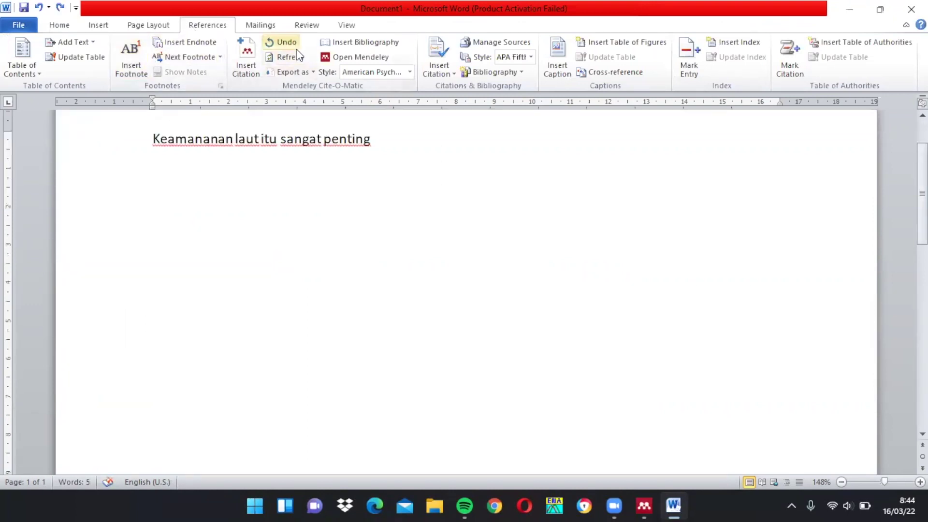
Cite the Kagungan et al. marine tourism article from the Mendeley library, giving (Kagungan et al., 2020)
left_click(247, 56)
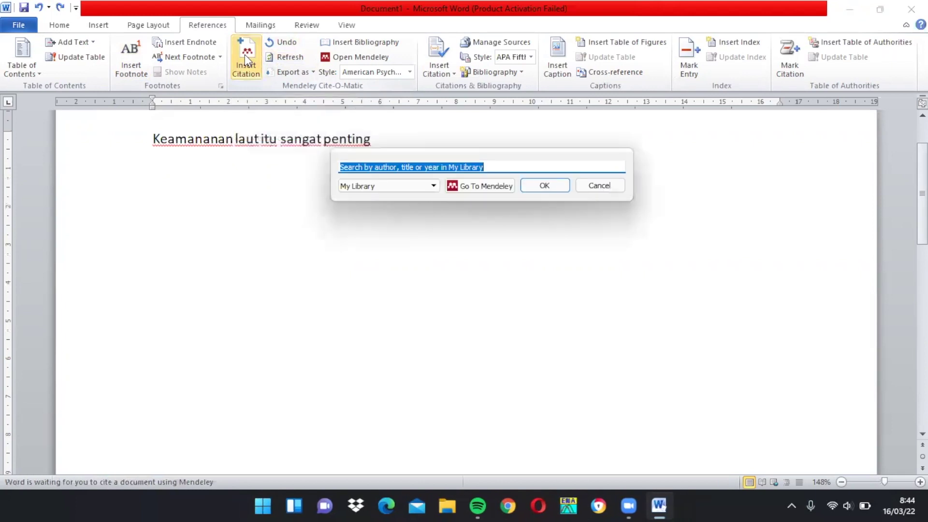
left_click(485, 185)
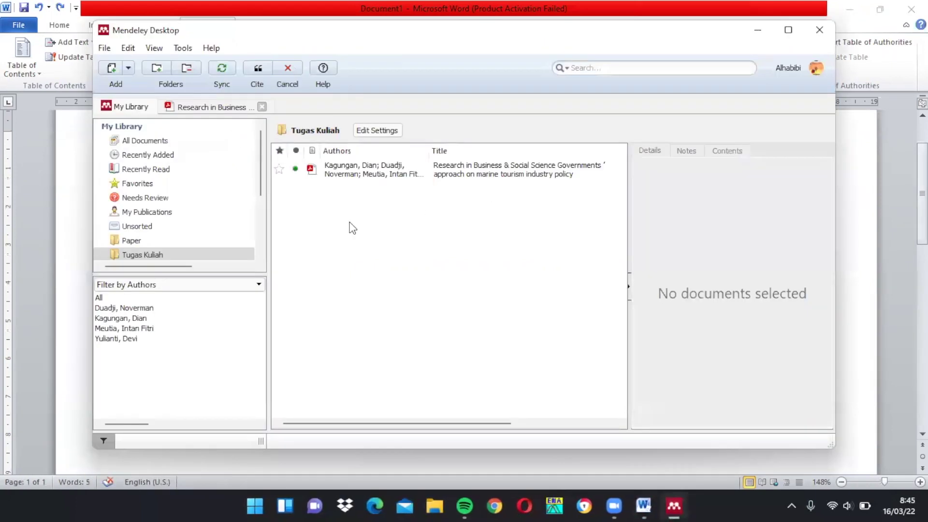
left_click(328, 165)
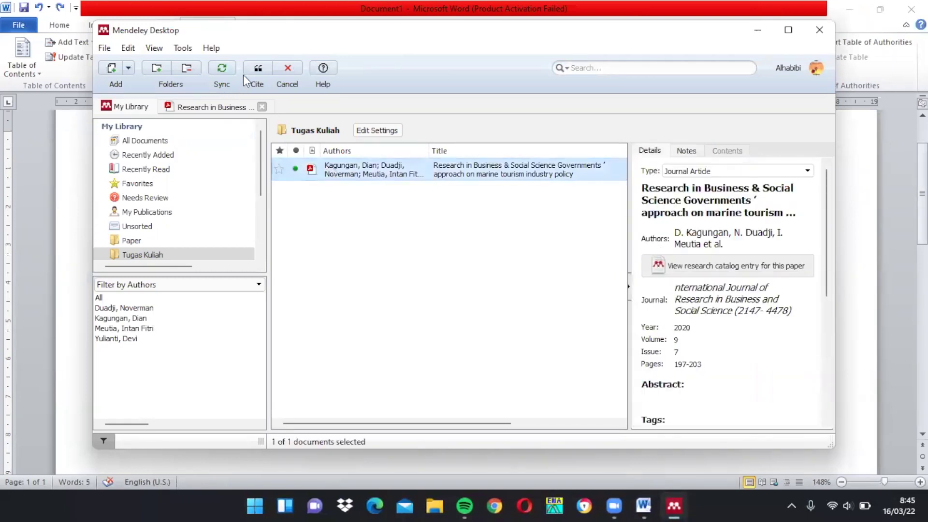
left_click(260, 68)
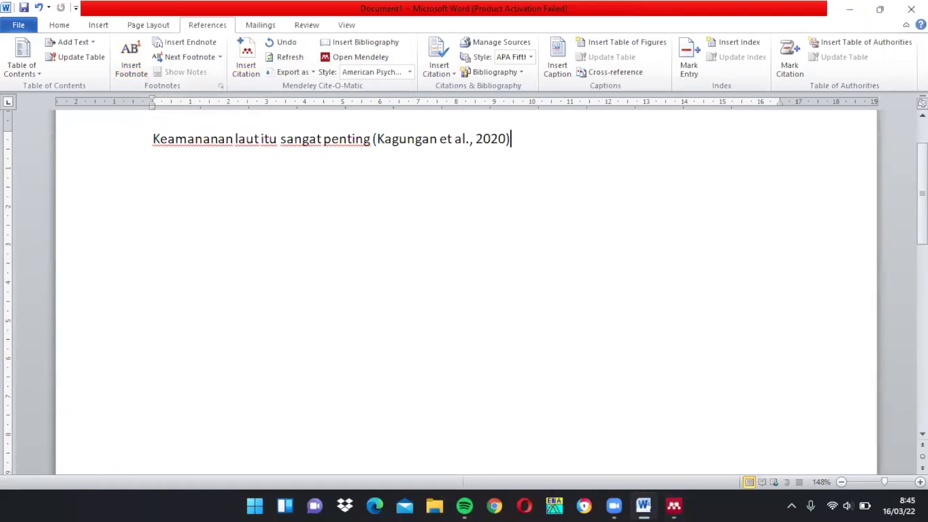
type(".")
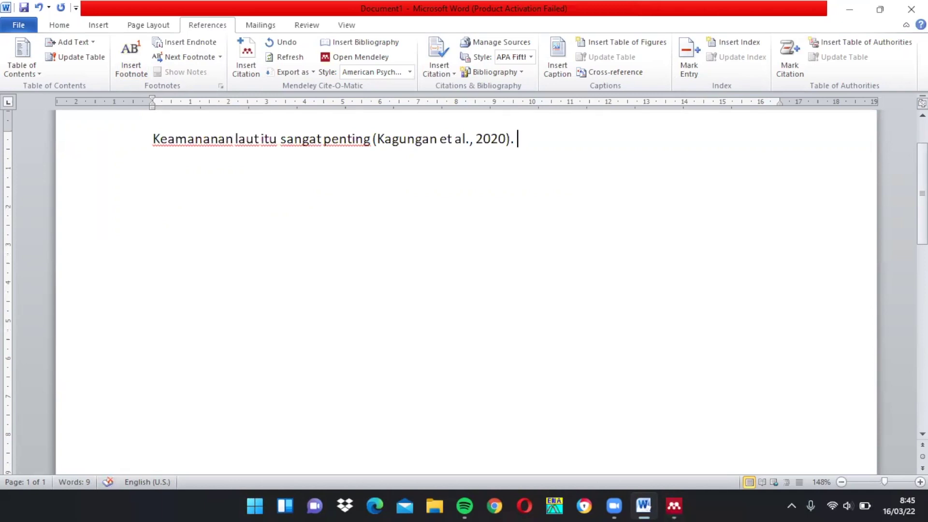
type("Ini j")
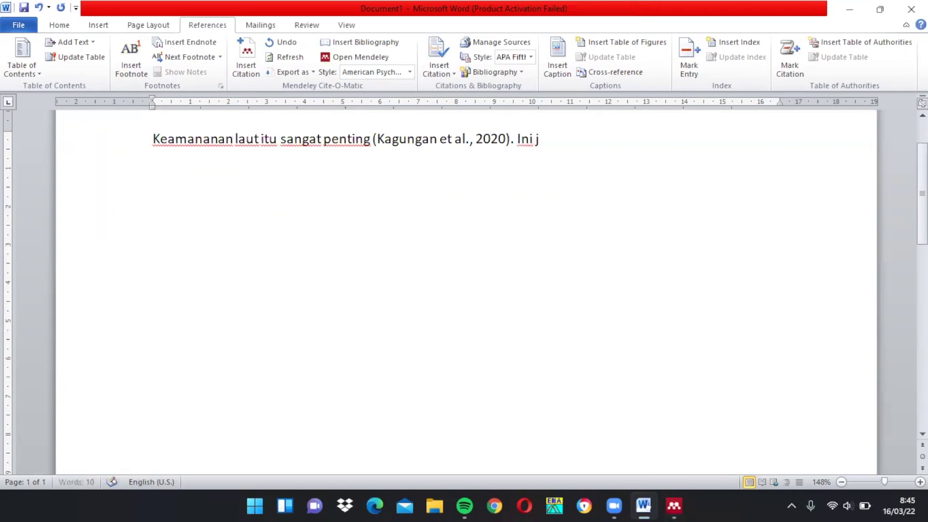
type("uga di")
type("sampaika")
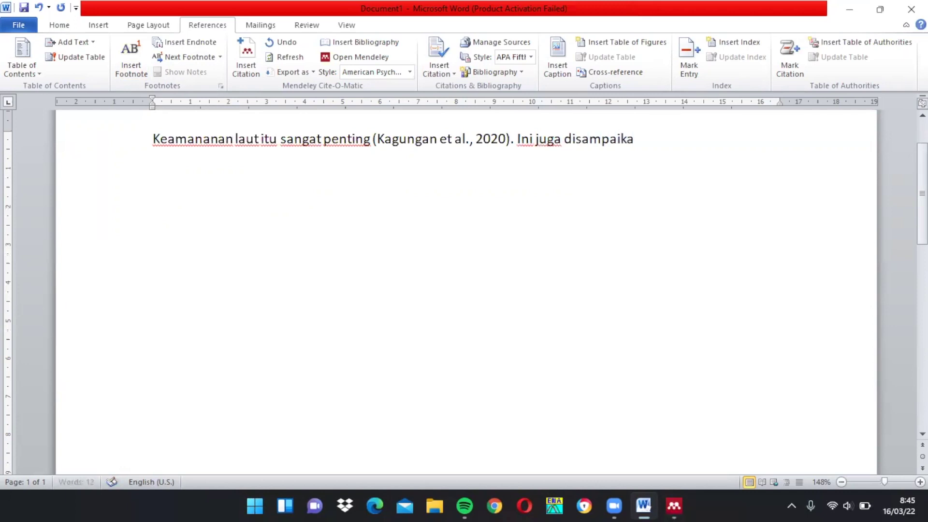
type("n oleh")
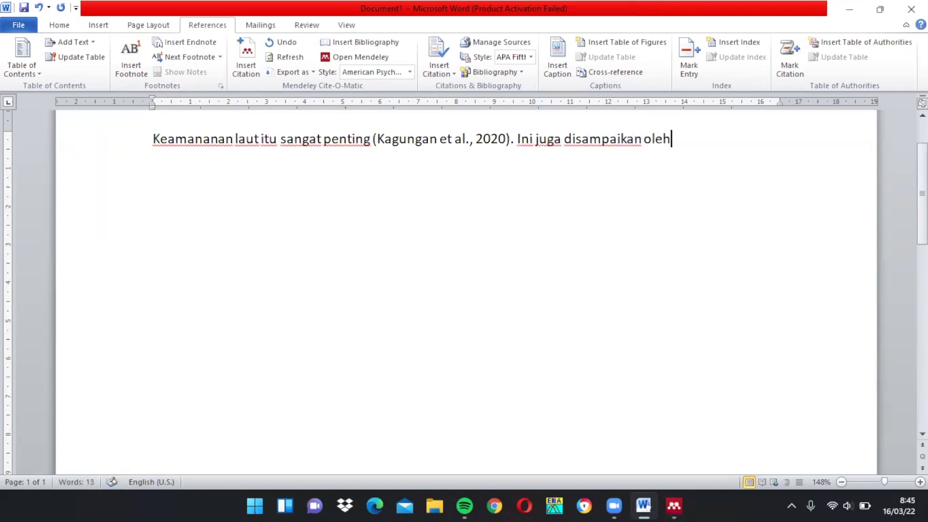
type("..")
Go to the Mendeley library, deselect the Kagungan paper, and bring up the Add Files picker
left_click(246, 58)
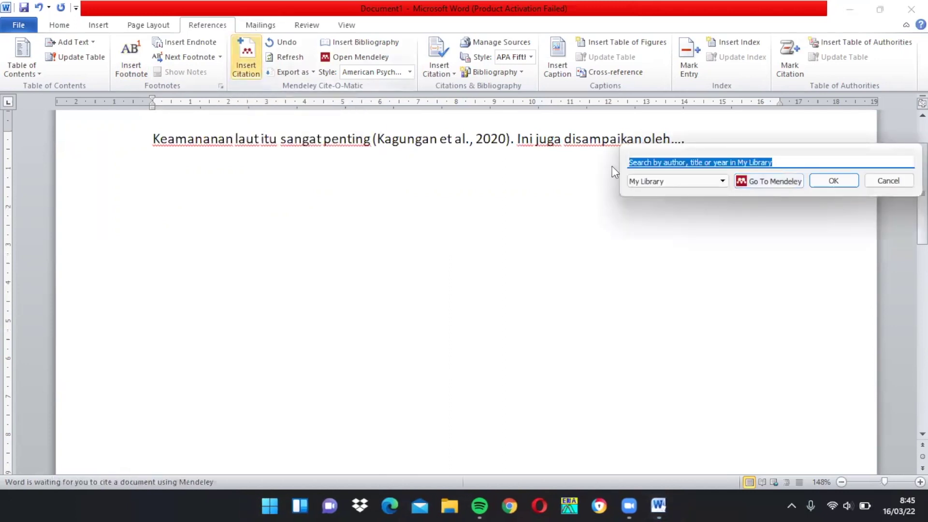
left_click(768, 182)
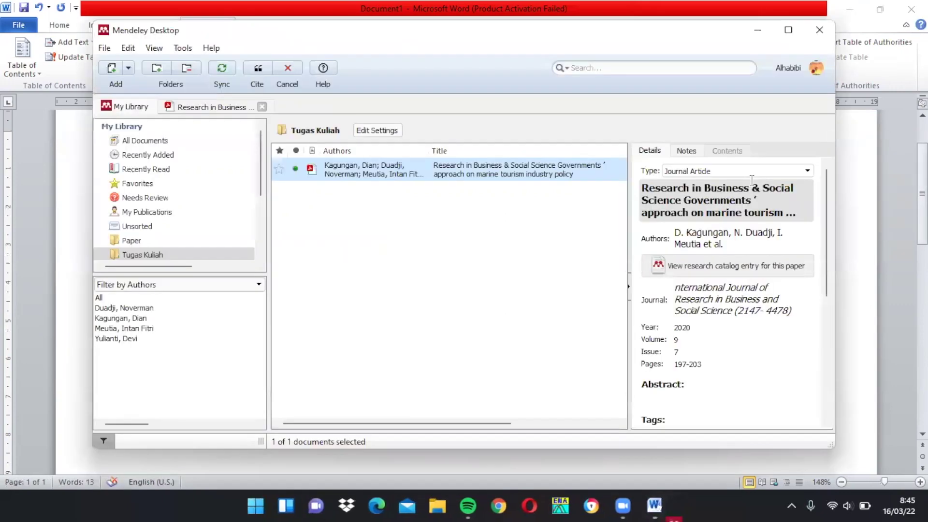
left_click(332, 200)
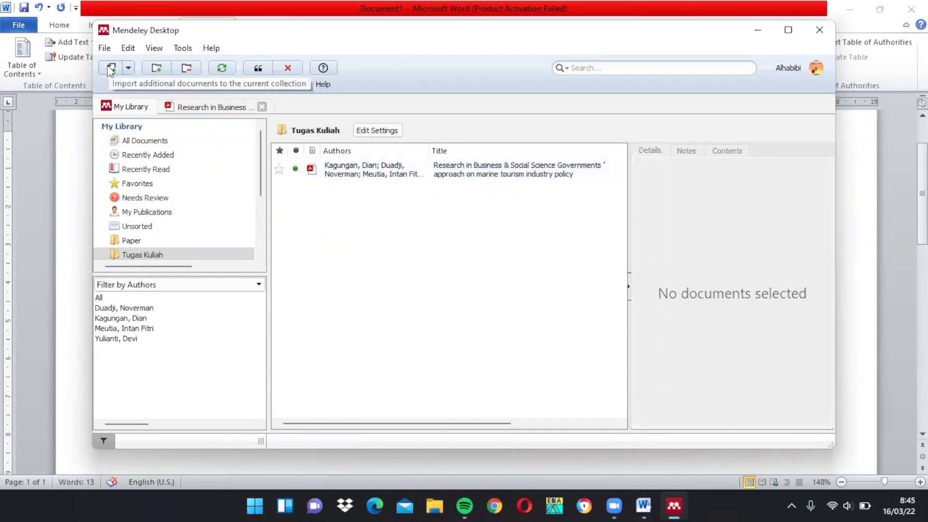
key("alt+Tab")
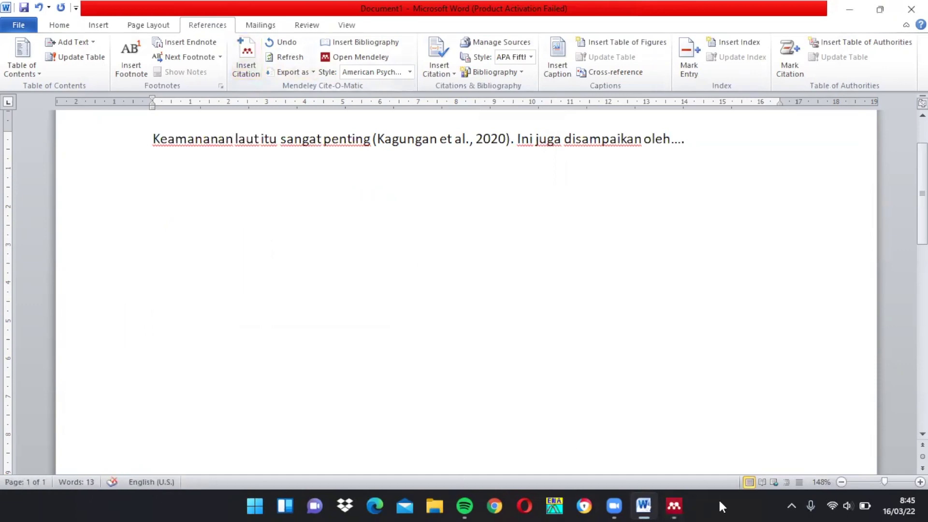
left_click(674, 505)
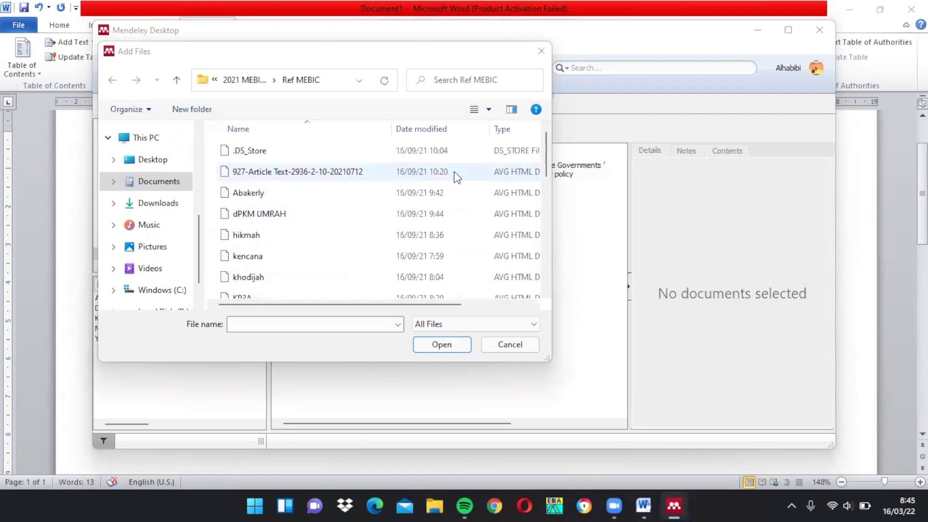
left_click_drag(544, 155, 544, 203)
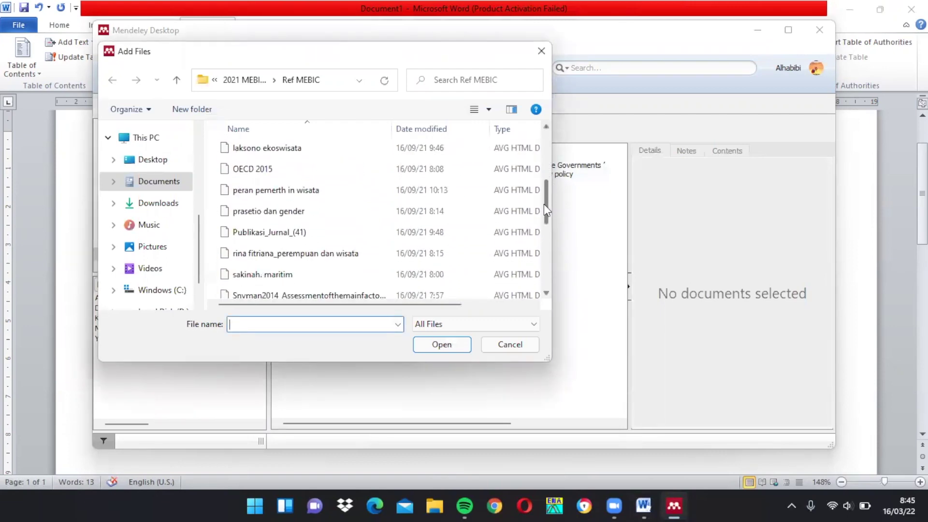
Import the 'wirartha dan gender' file into Tugas Kuliah, then bring Word back to the front
left_click(243, 232)
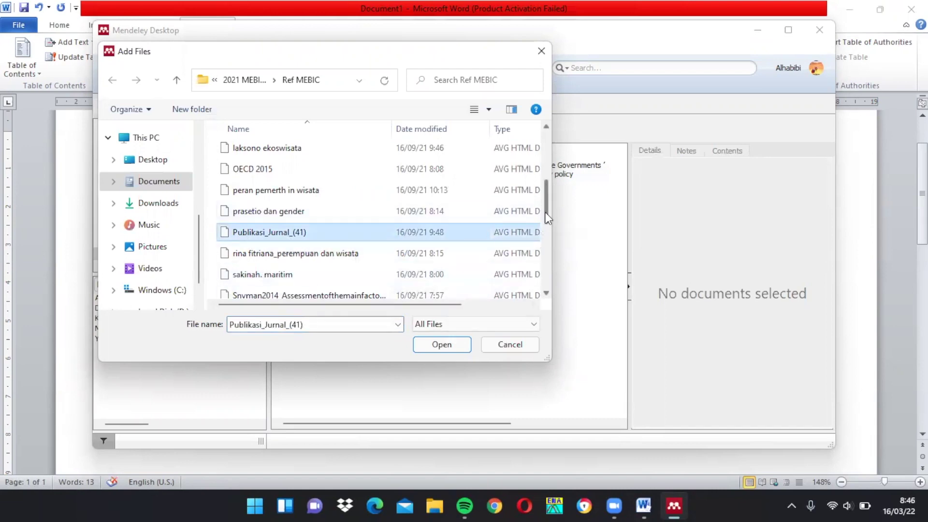
left_click_drag(543, 209, 542, 274)
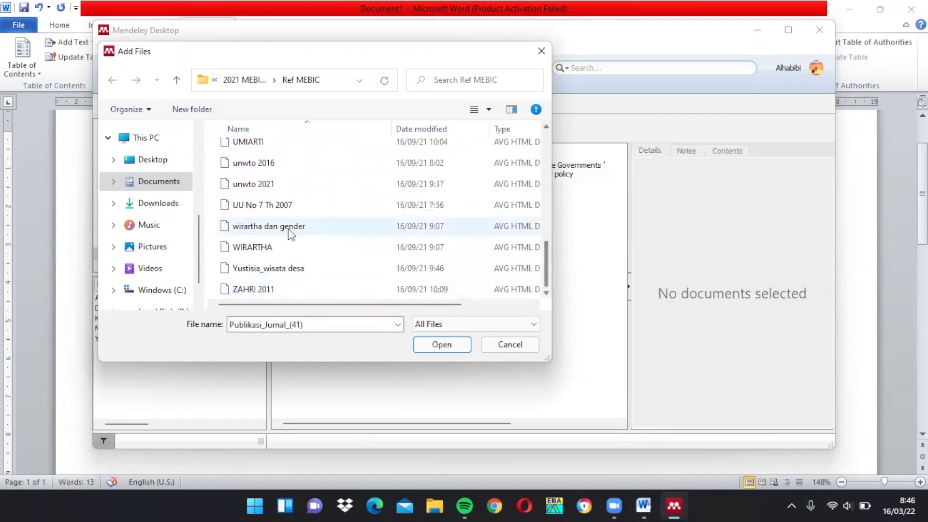
left_click(288, 227)
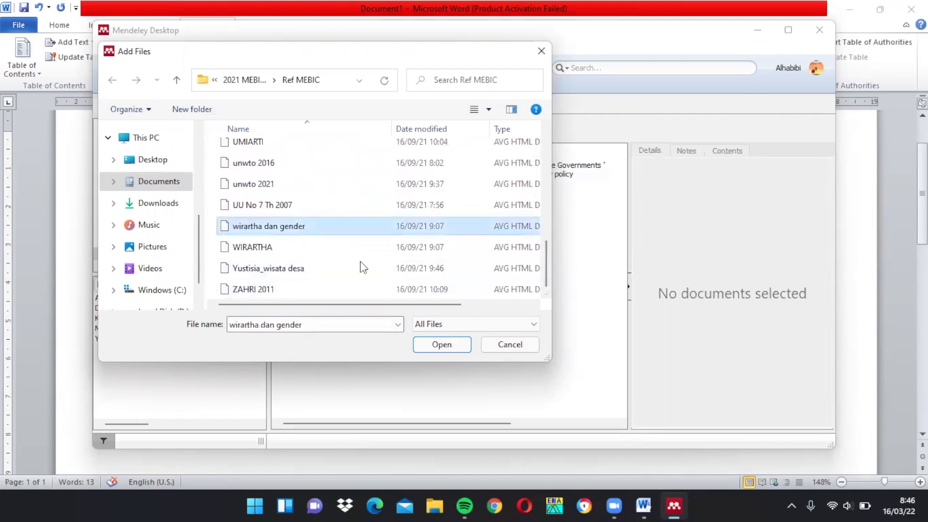
left_click(441, 345)
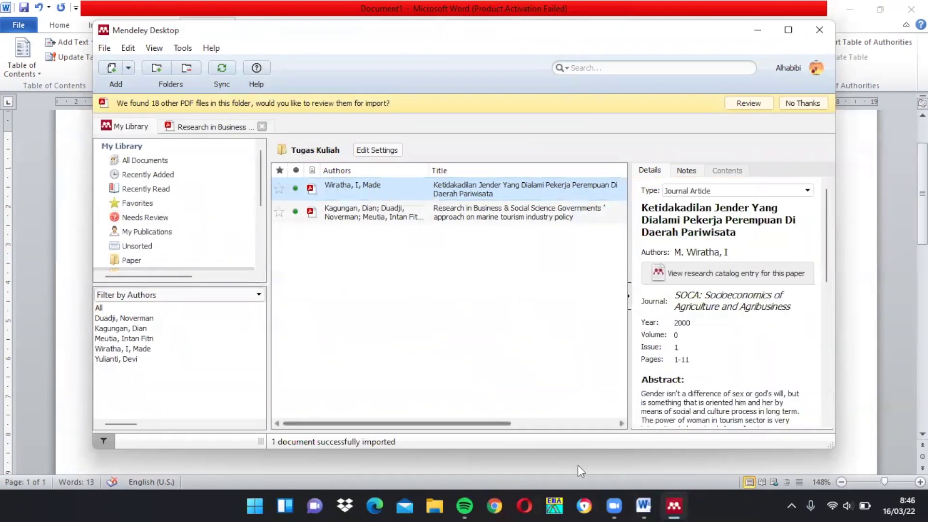
left_click(643, 504)
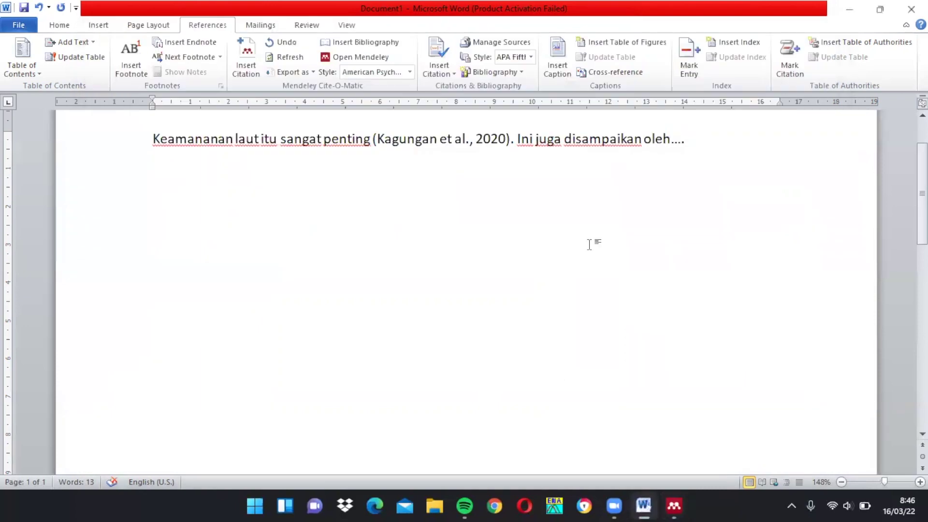
Cite Wiratha's 2000 article from the Mendeley library, then add two new lines below the paragraph
left_click(246, 57)
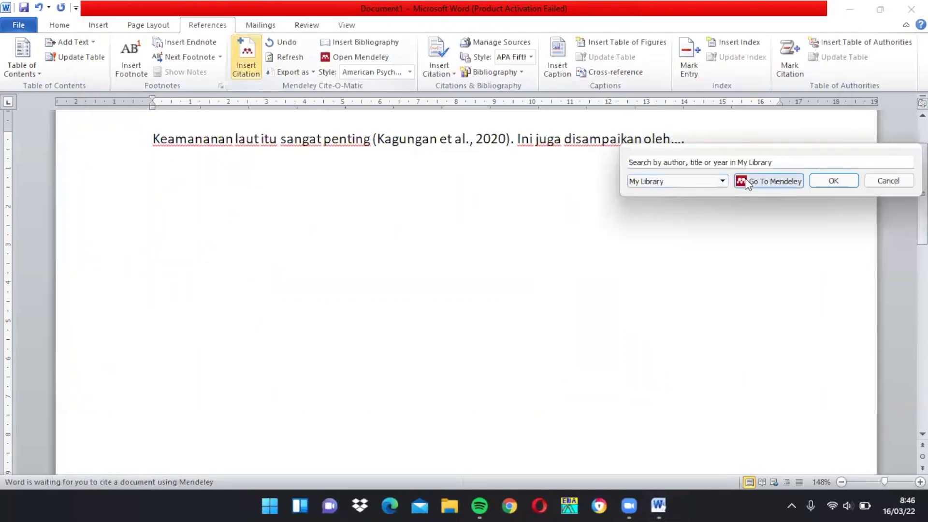
left_click(770, 181)
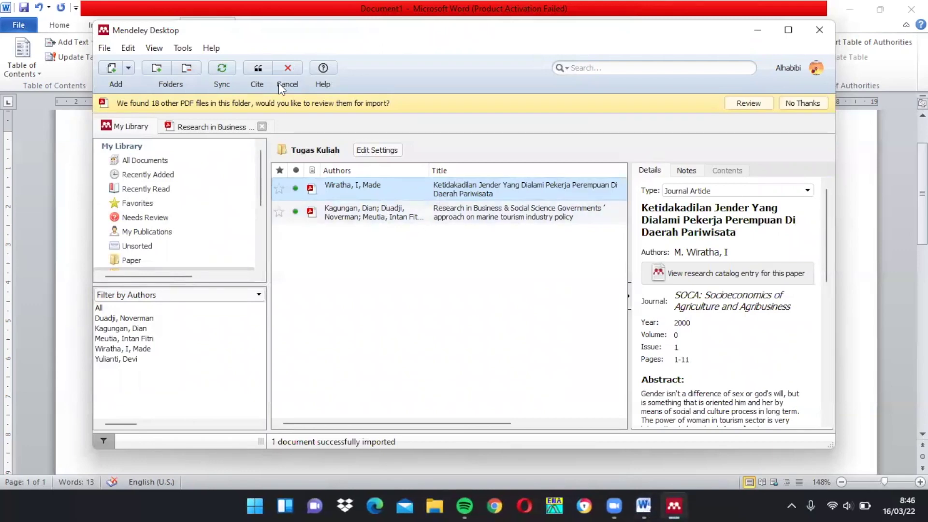
left_click(258, 68)
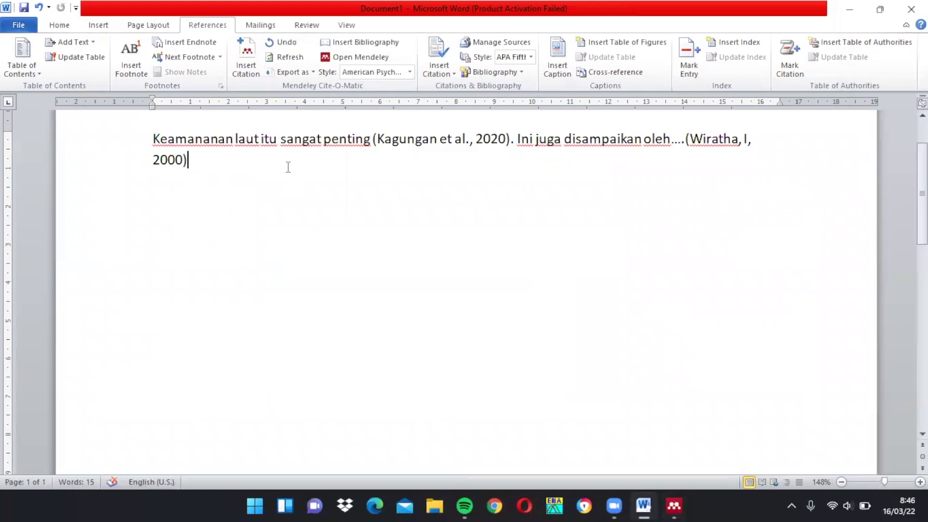
type(".")
key("Return")
key("Return")
type("Da")
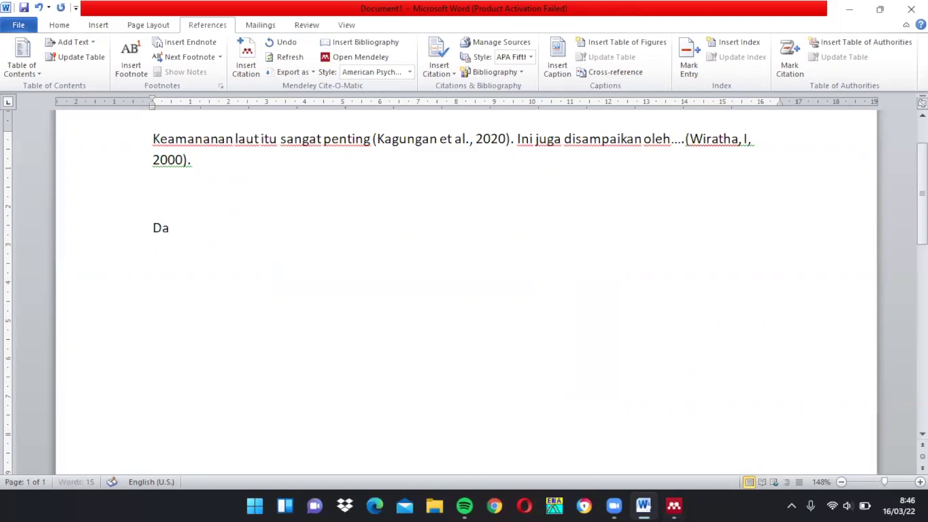
type("ftar ")
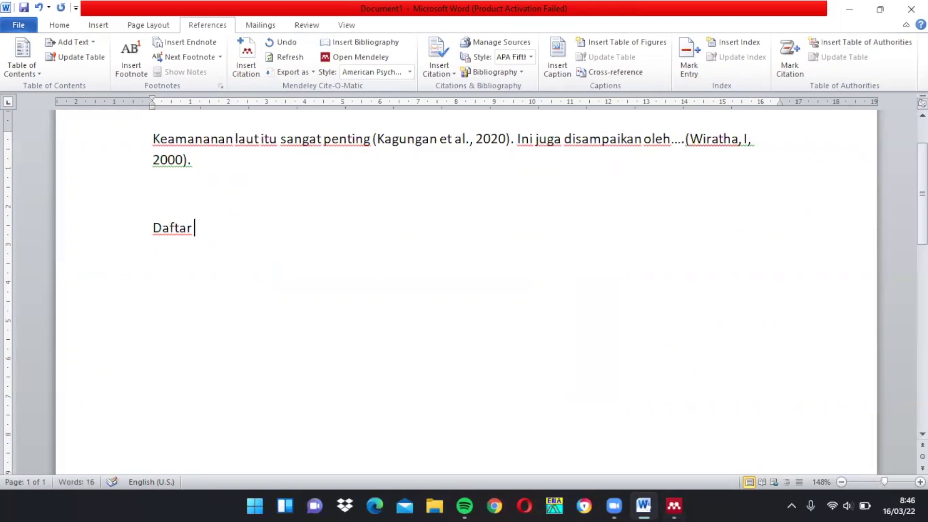
type("Pustaka")
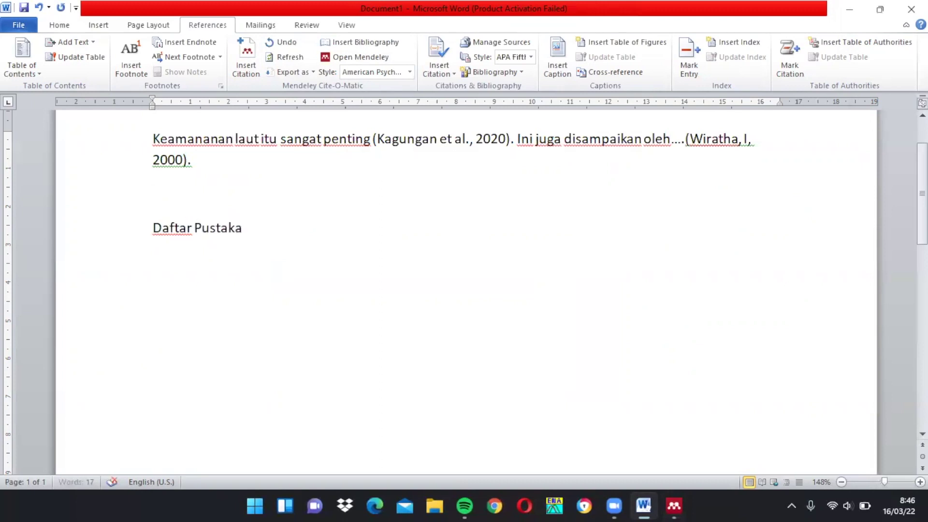
Insert the Mendeley bibliography on a new line under the Daftar Pustaka heading
key("Return")
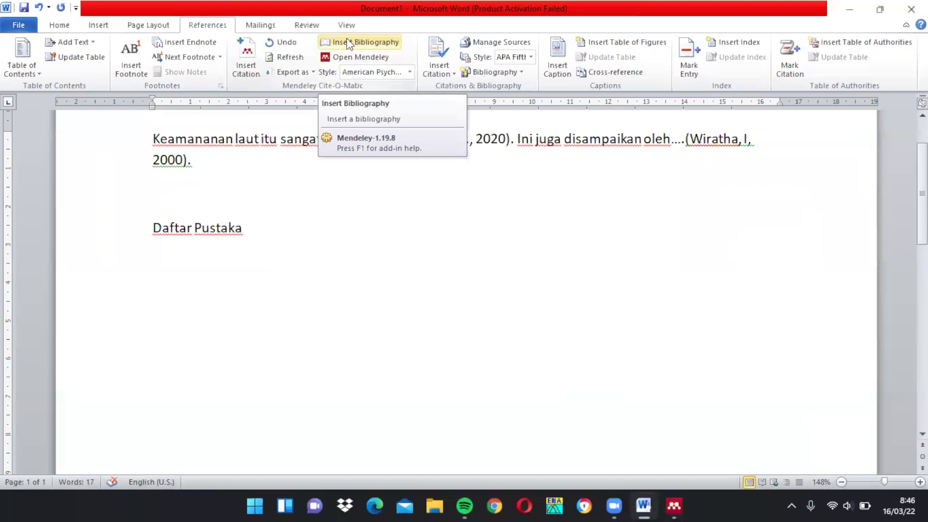
left_click(411, 72)
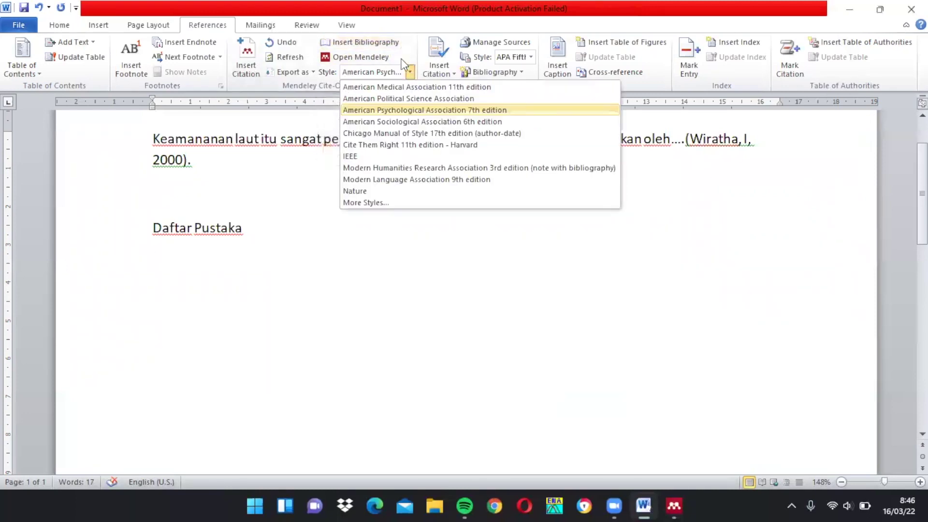
left_click(378, 42)
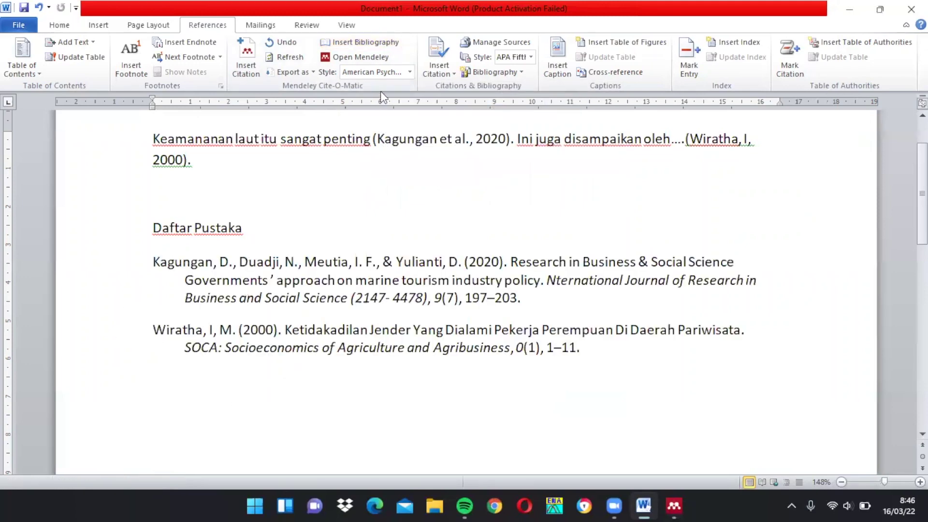
left_click(410, 71)
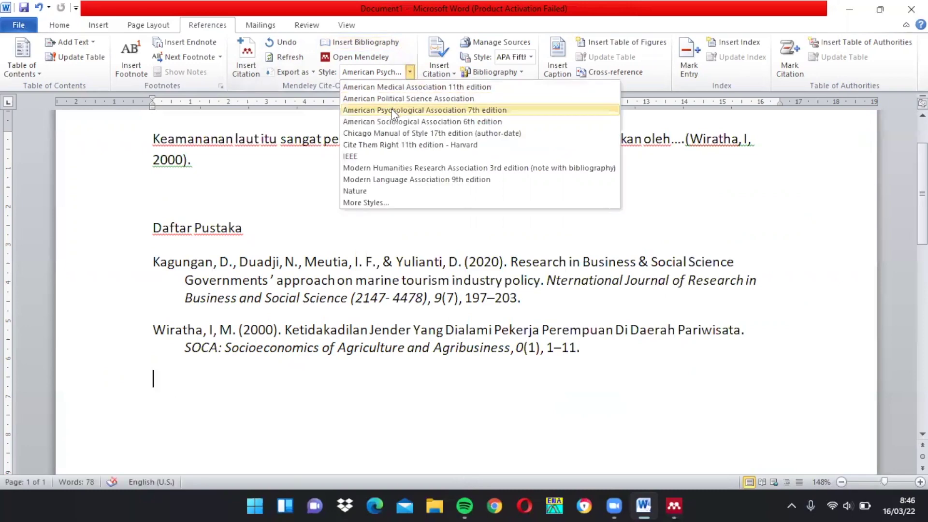
Try the numbered IEEE citation style from the Mendeley Style dropdown
left_click(351, 156)
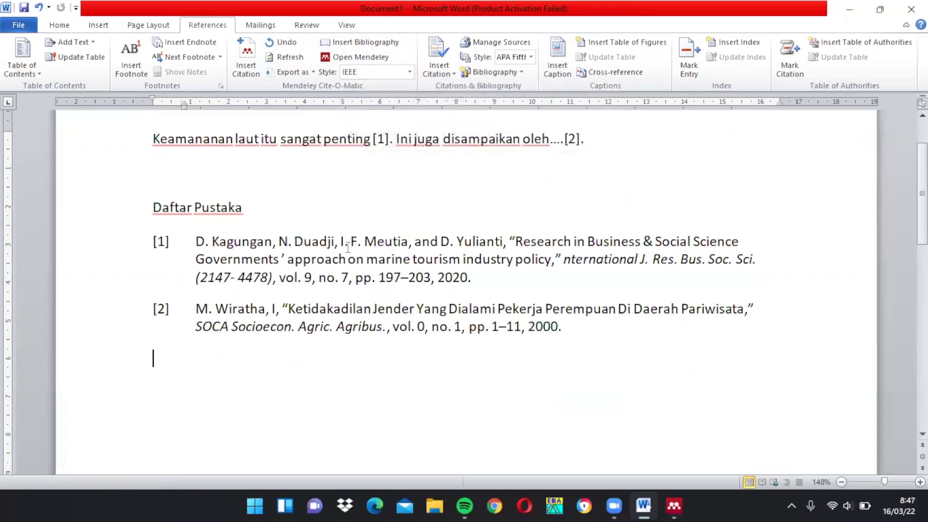
left_click(411, 73)
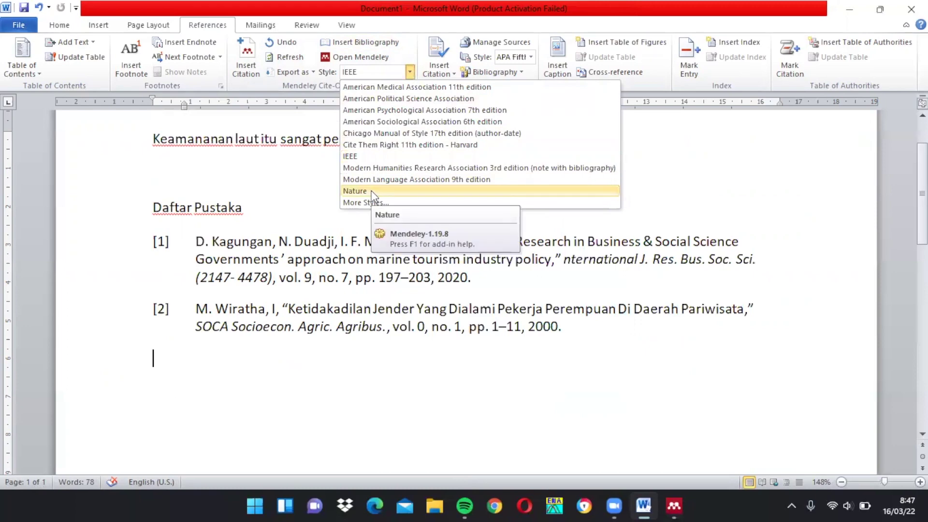
left_click(409, 71)
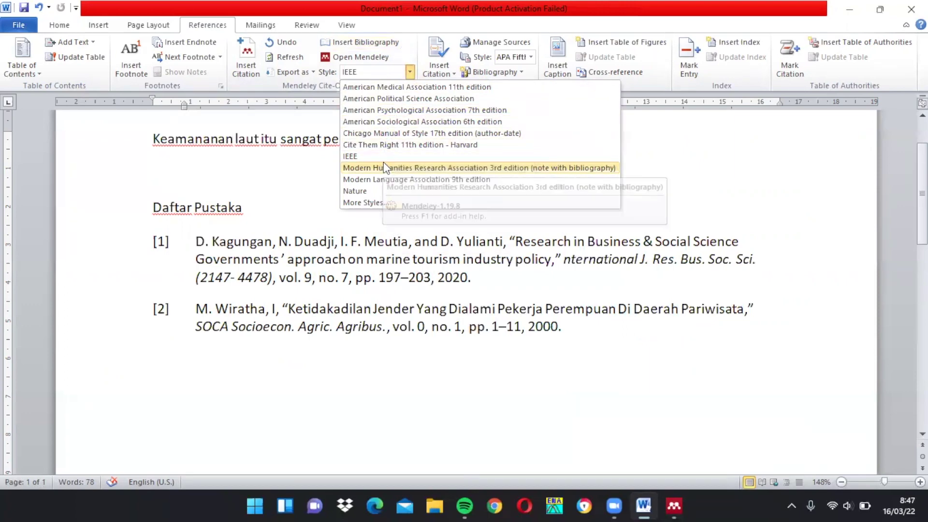
left_click(409, 72)
Try Chicago author-date, settle on American Medical Association, and select the numbered bibliography entries
left_click(409, 71)
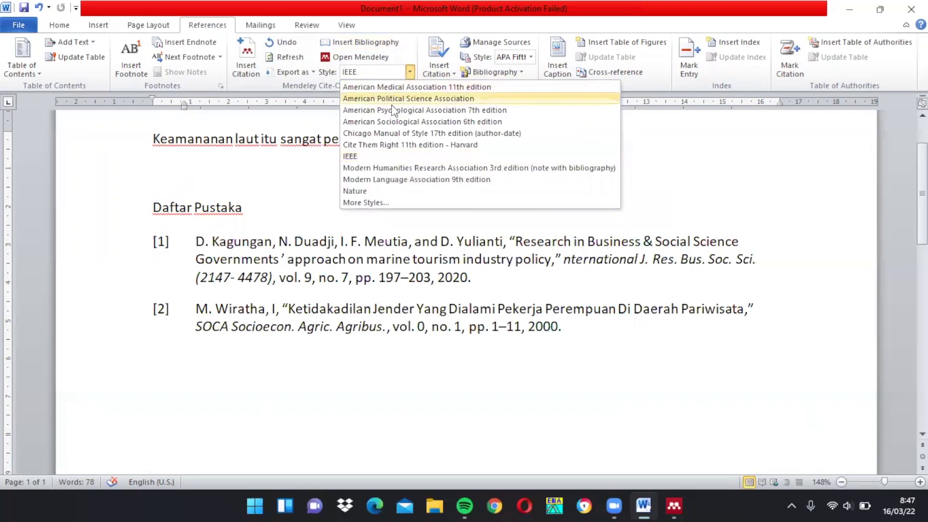
left_click(388, 134)
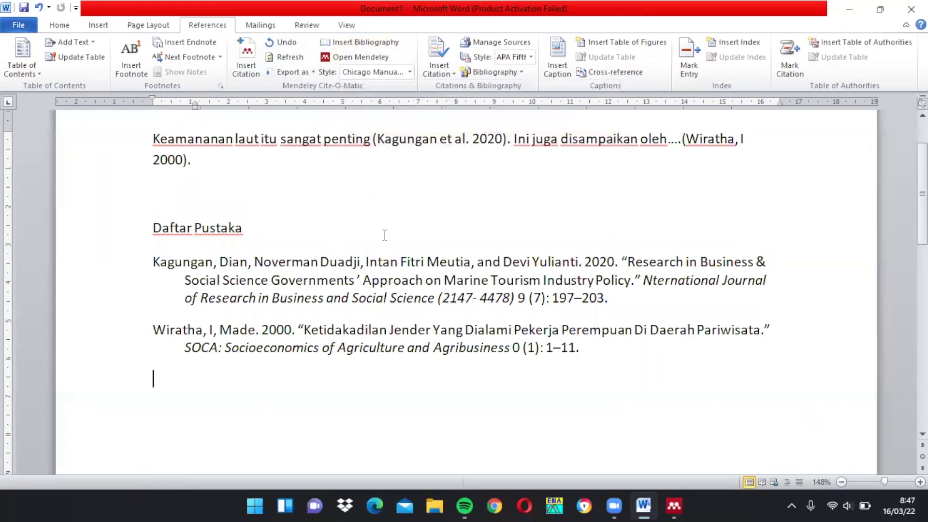
left_click(411, 68)
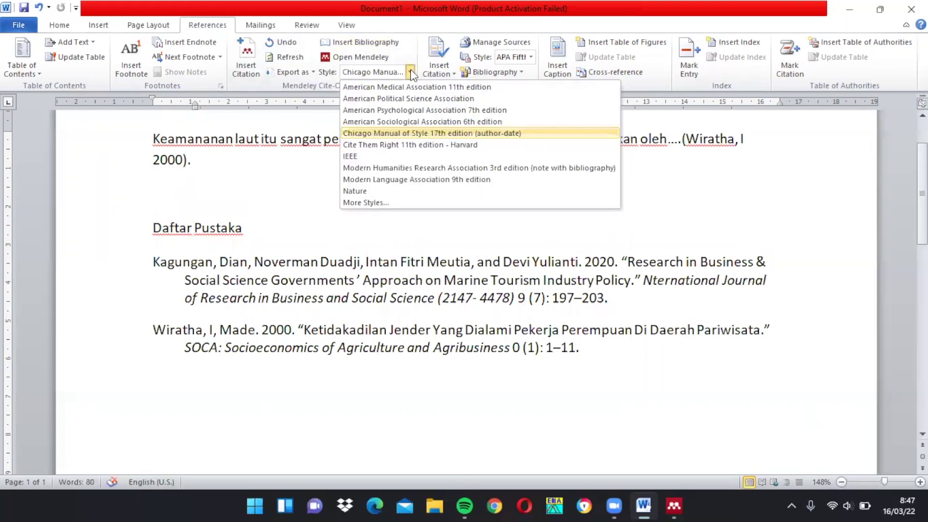
left_click(398, 88)
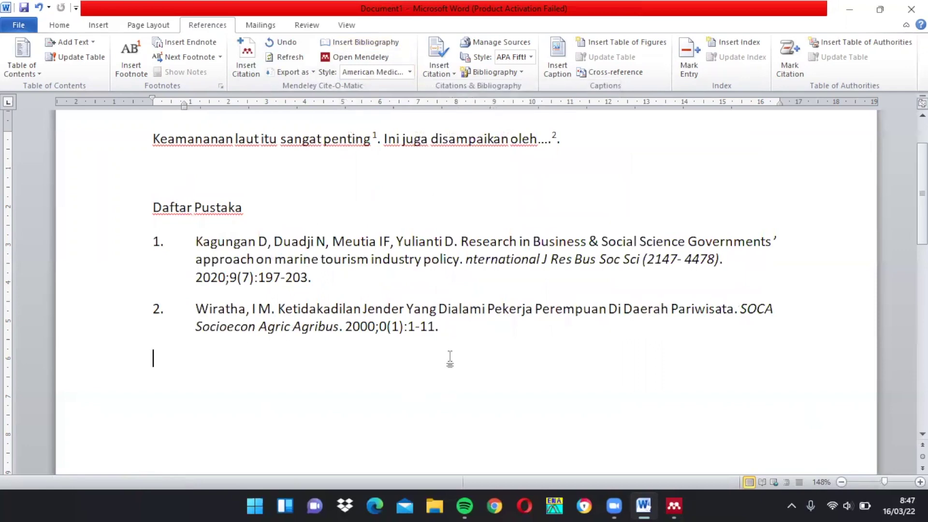
mouse_move(447, 336)
left_mouse_down()
mouse_move(203, 293)
mouse_move(97, 179)
mouse_move(96, 152)
left_mouse_up()
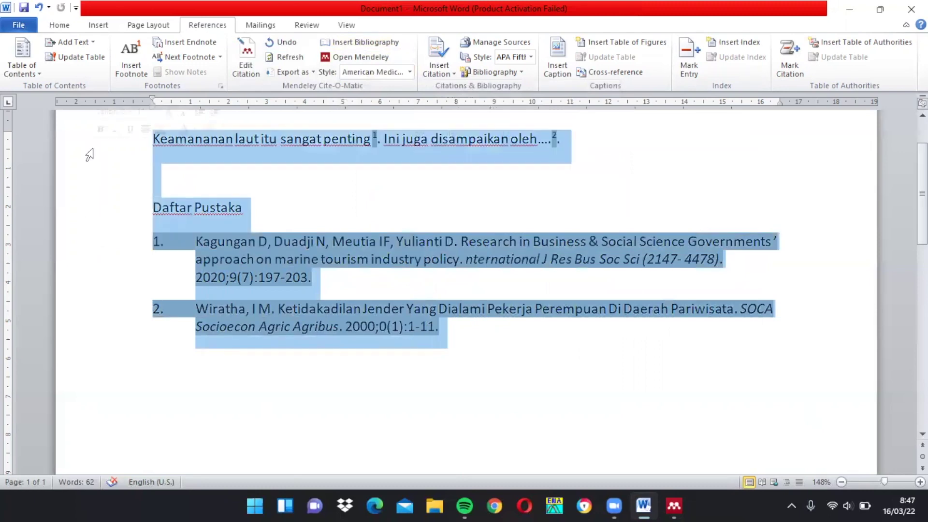
Format the selected text in Times New Roman, size 12, then deselect it
left_click(69, 28)
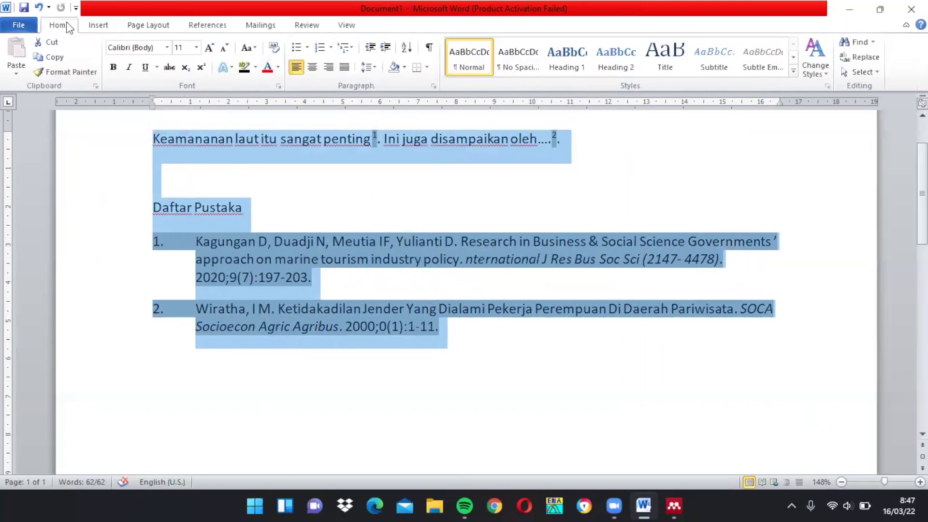
left_click(168, 49)
left_click(174, 124)
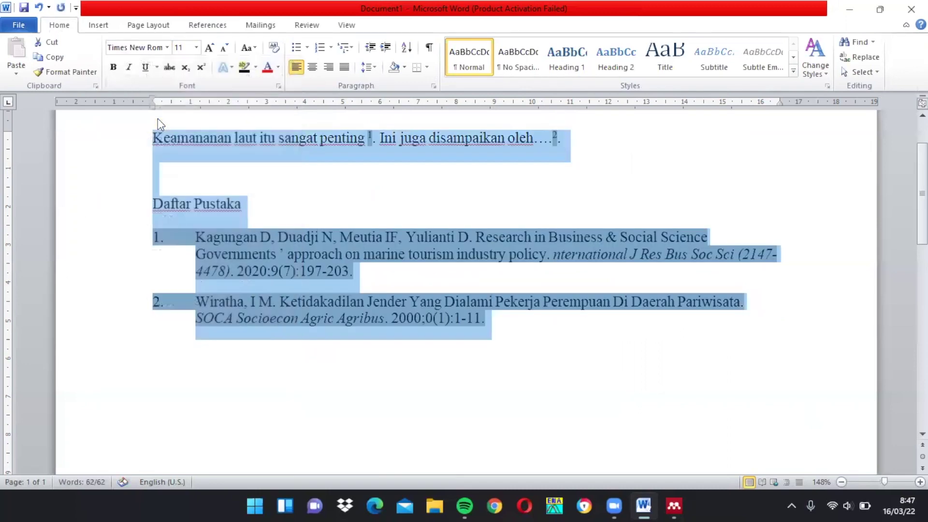
left_click(195, 48)
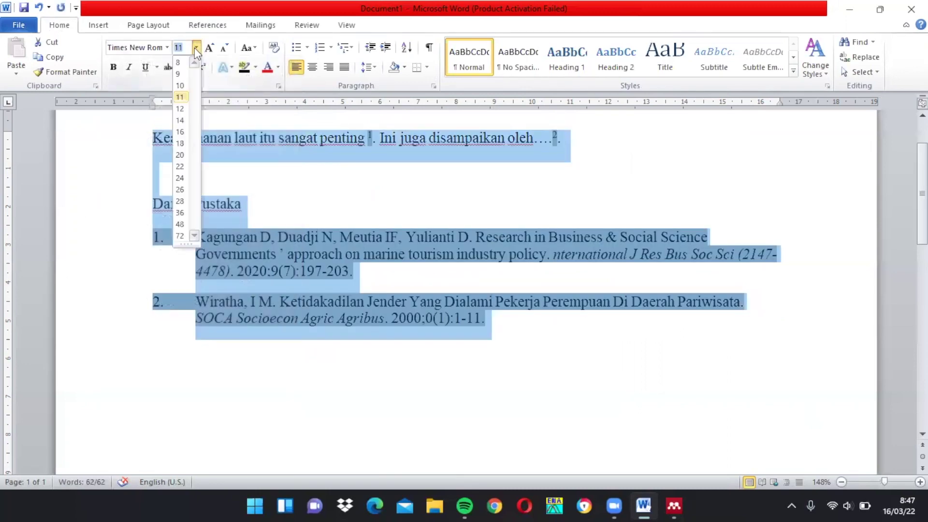
left_click(180, 109)
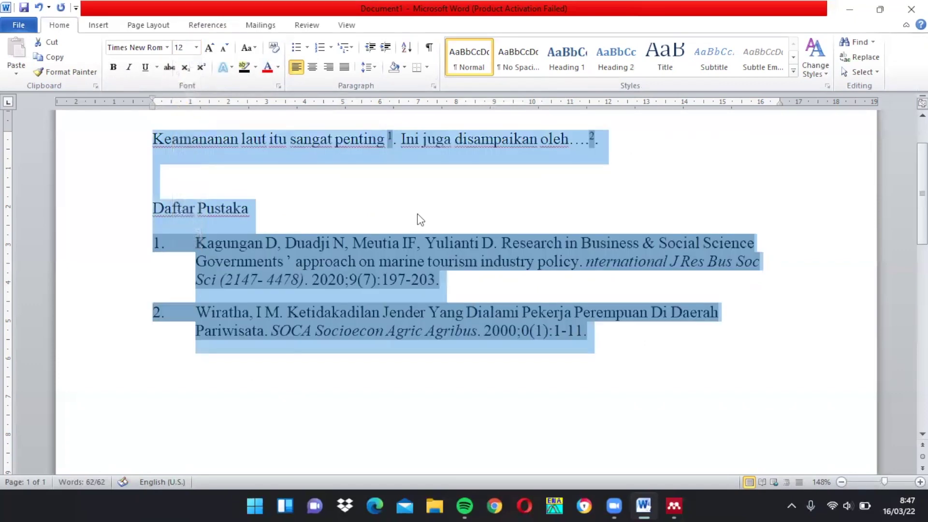
left_click(592, 221)
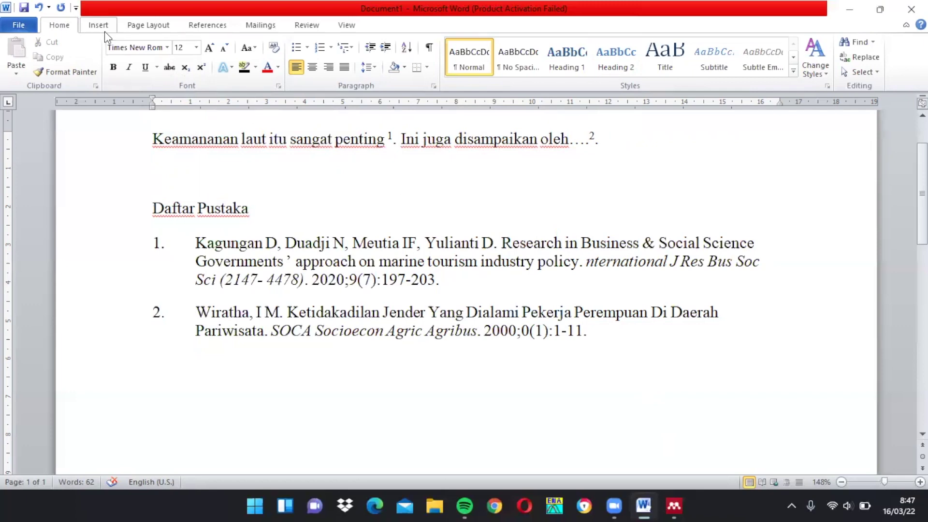
Save the Word document to the Desktop under the file name 'Paper 1' using Save As
left_click(19, 26)
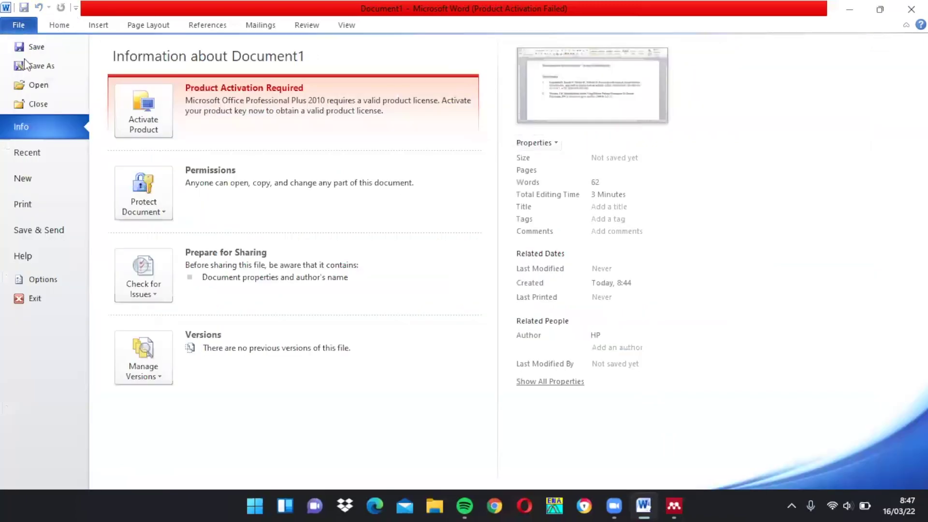
left_click(37, 65)
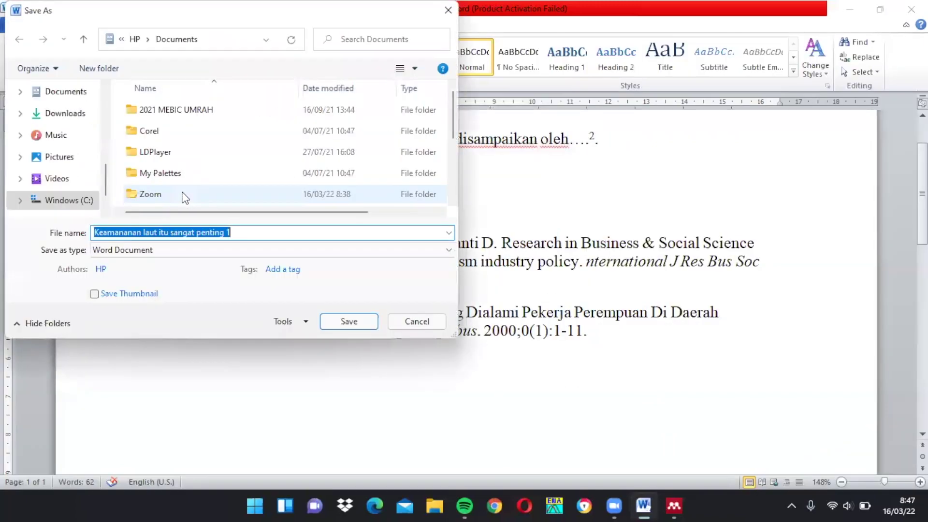
mouse_move(105, 145)
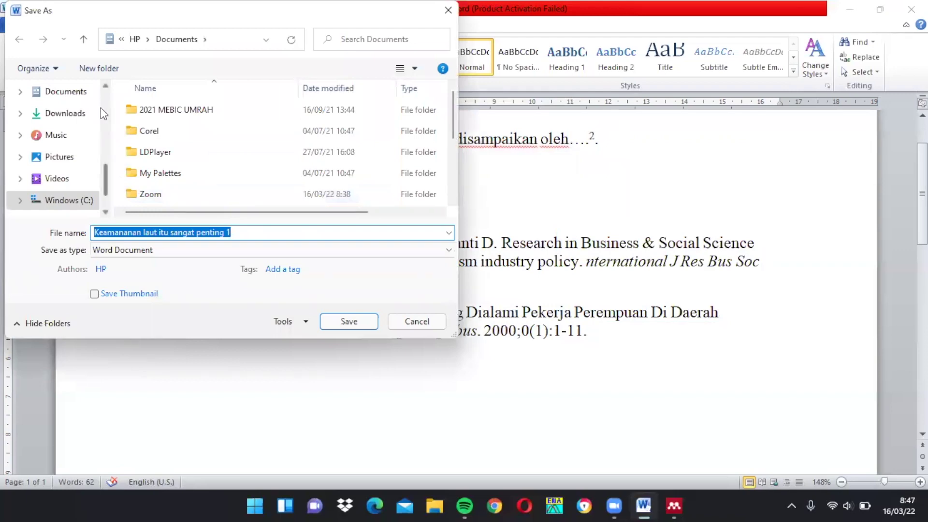
left_click_drag(105, 167, 106, 87)
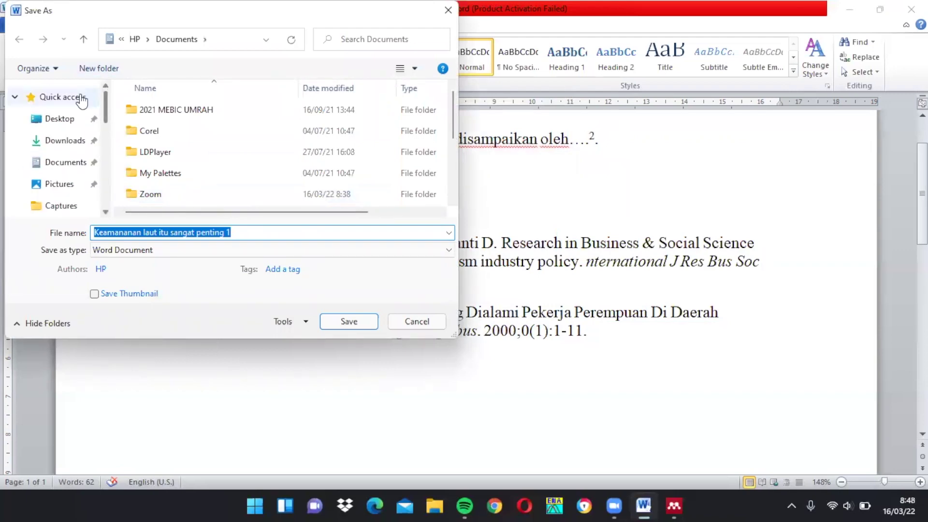
left_click(60, 119)
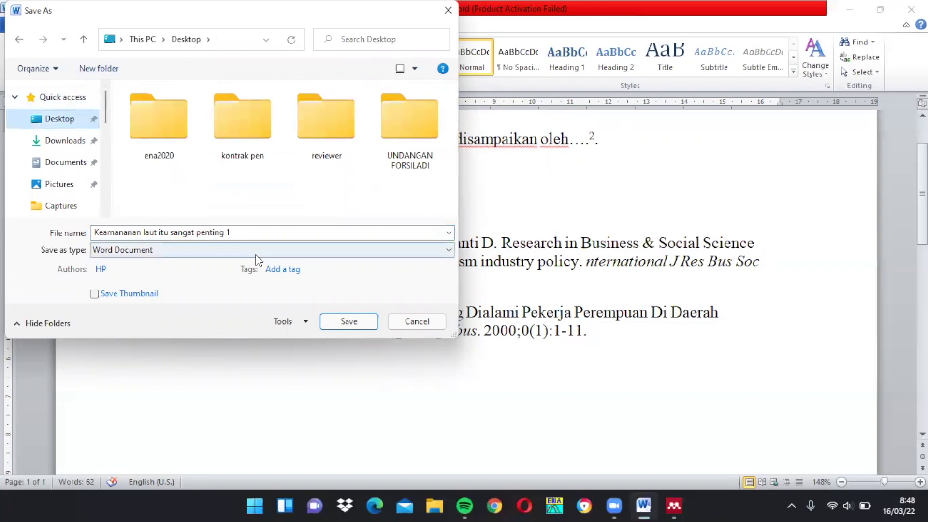
left_click(299, 232)
type("Paper")
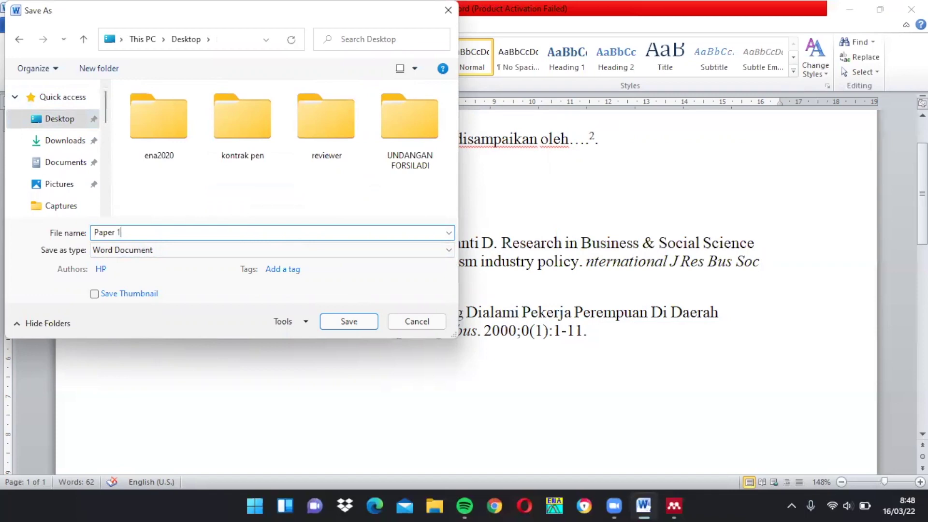
left_click(348, 321)
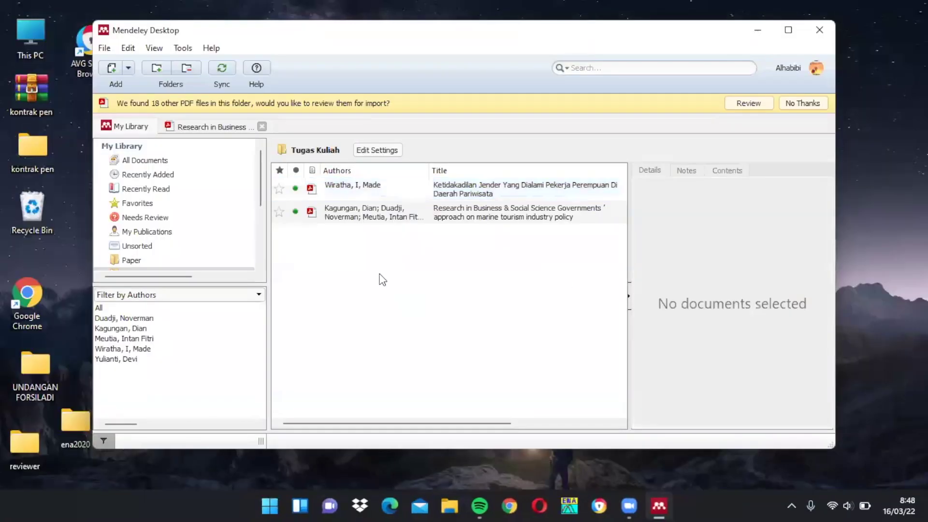
left_click(456, 190)
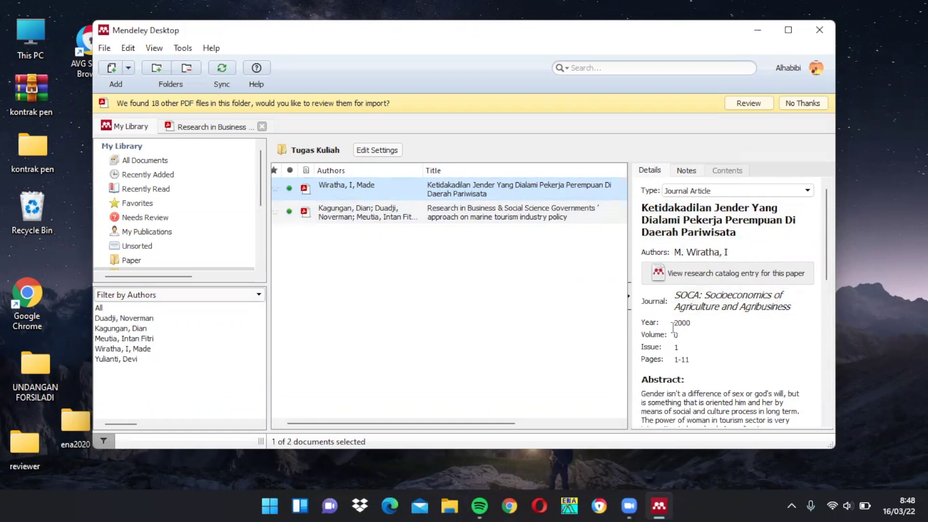
mouse_move(824, 233)
left_click_drag(824, 240, 834, 348)
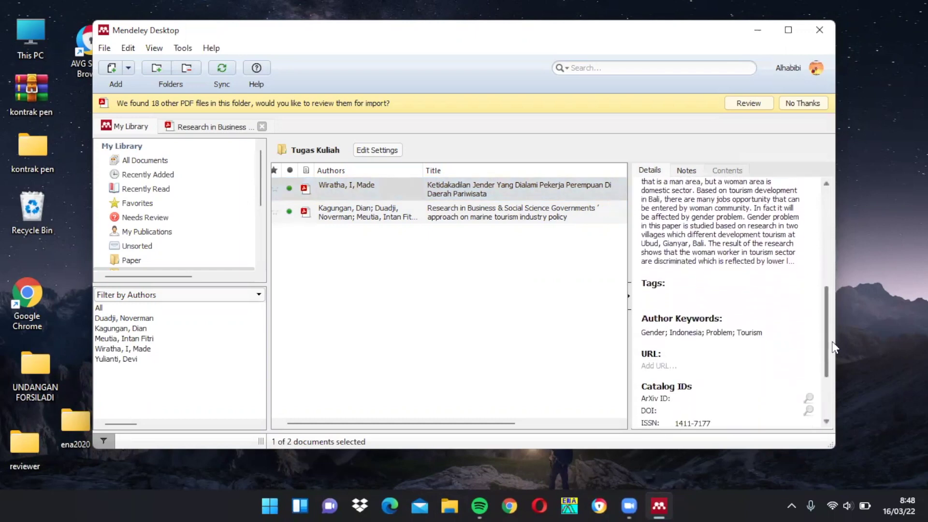
left_click_drag(834, 348, 834, 375)
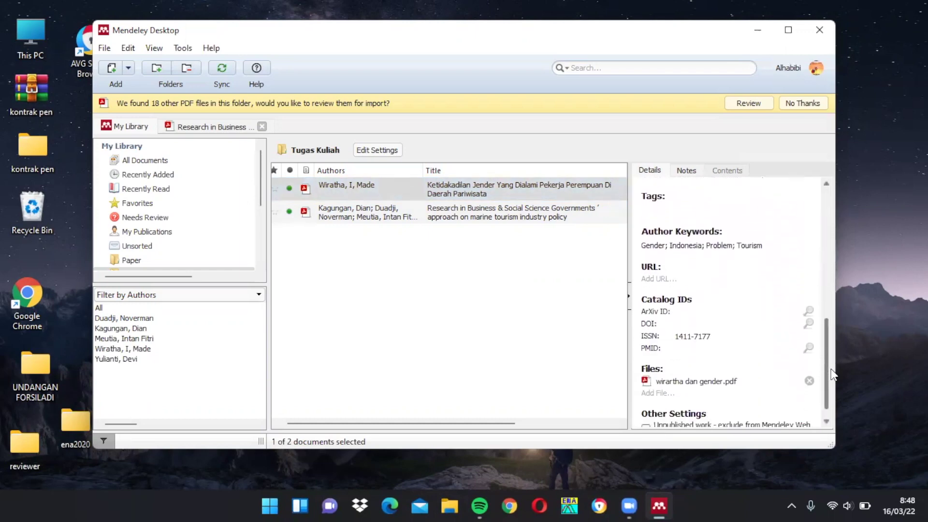
left_click(669, 280)
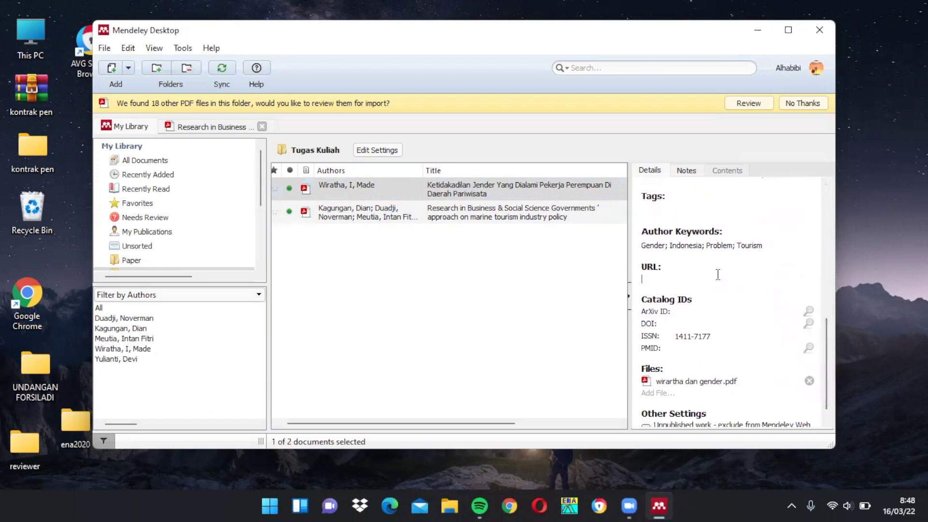
left_click_drag(827, 336, 828, 347)
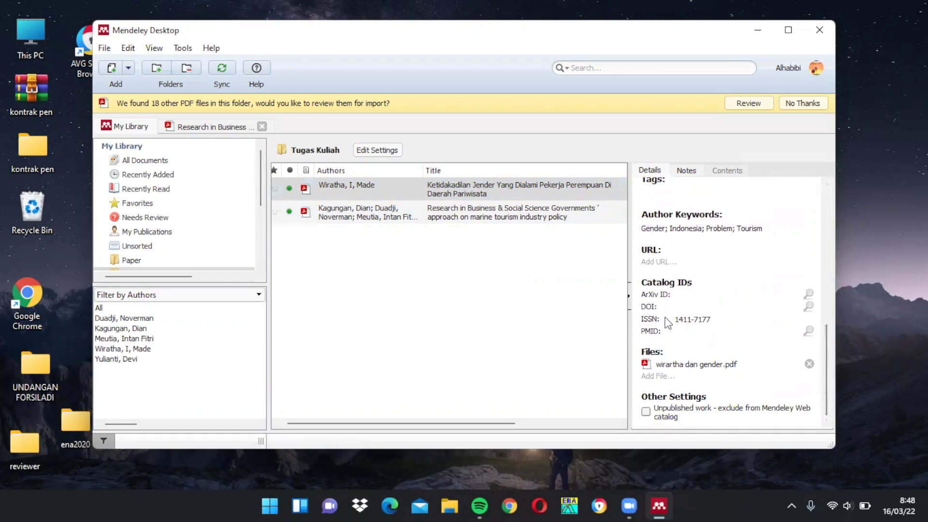
left_click(482, 291)
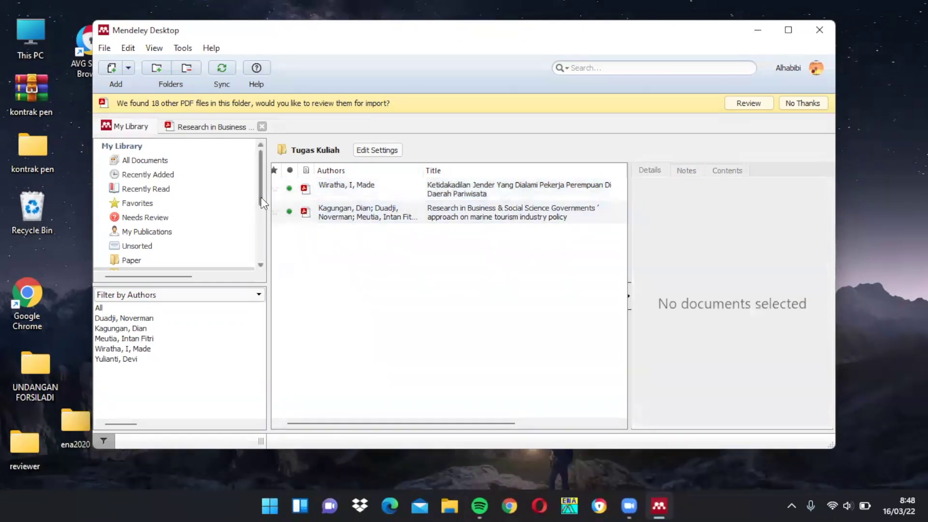
left_click_drag(262, 197, 262, 214)
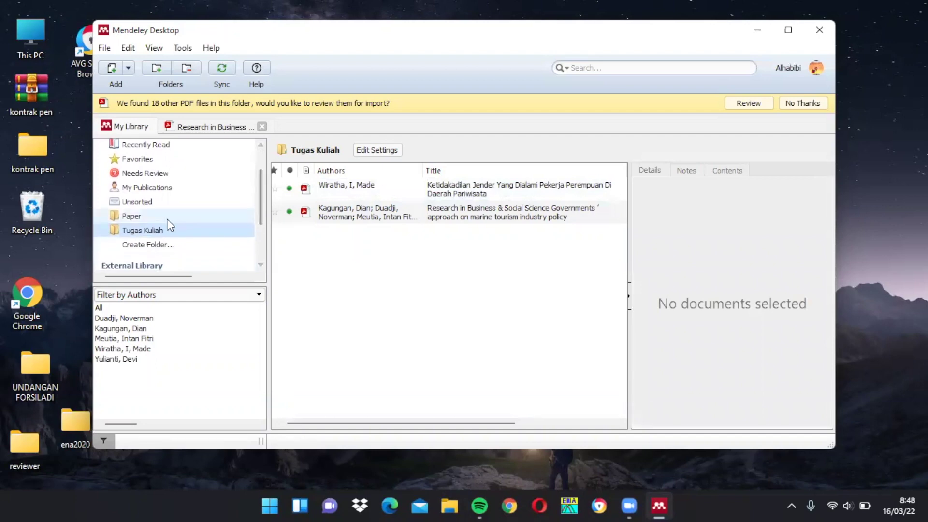
Select the Tugas Kuliah folder, browse the File and Tools menus, then close Mendeley Desktop
left_click(159, 231)
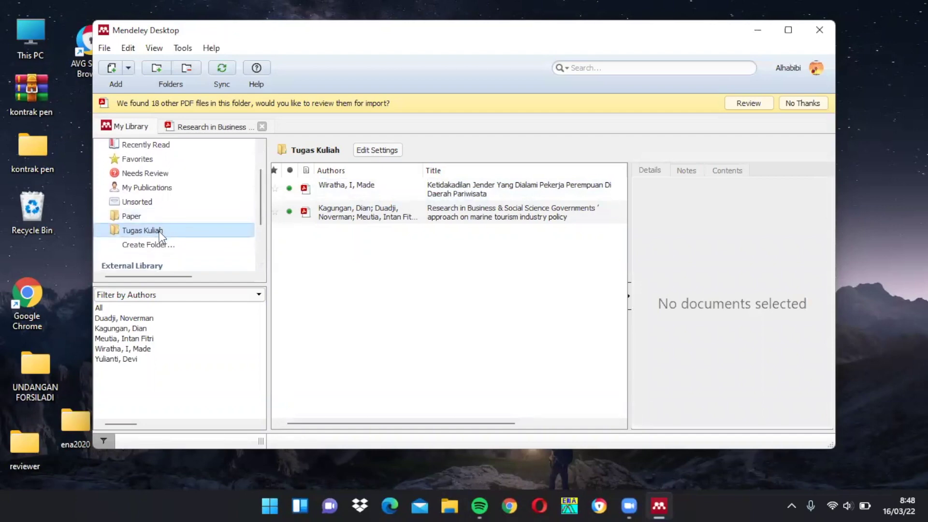
left_click_drag(260, 188, 260, 152)
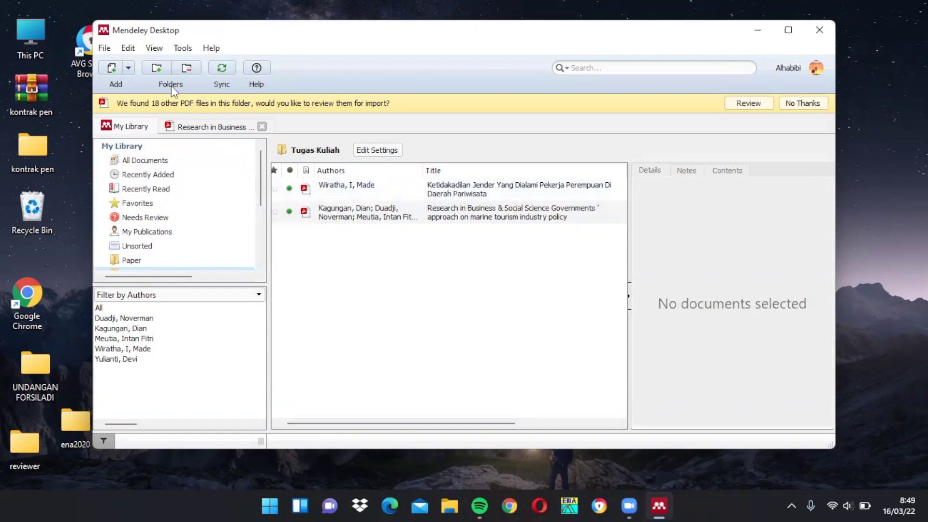
left_click(106, 49)
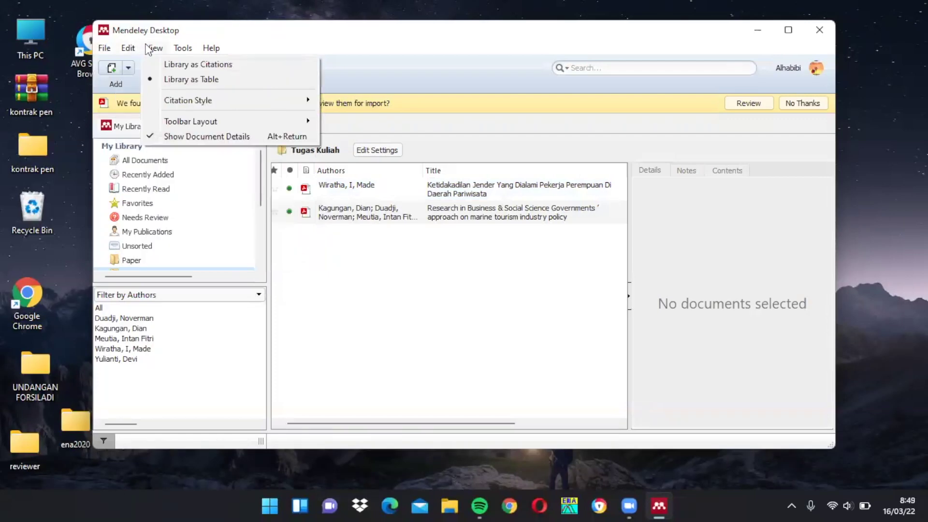
mouse_move(181, 48)
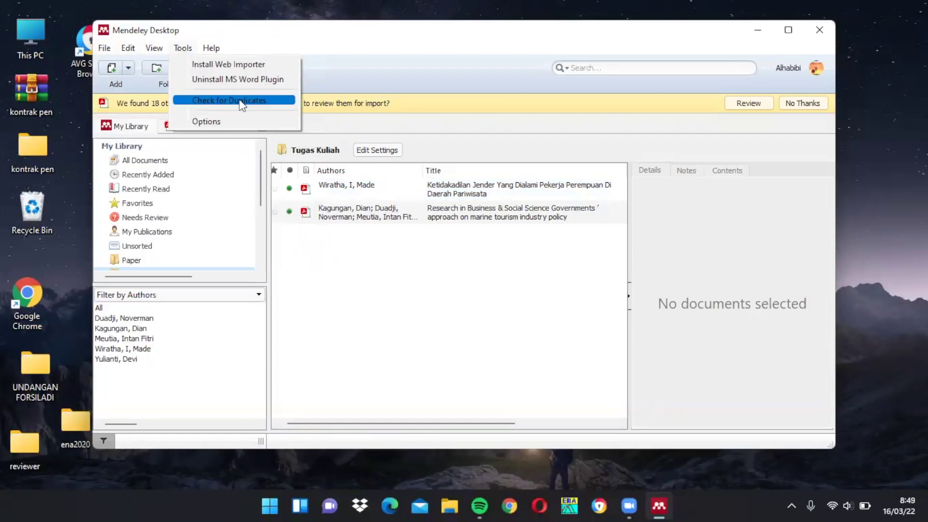
left_click(693, 219)
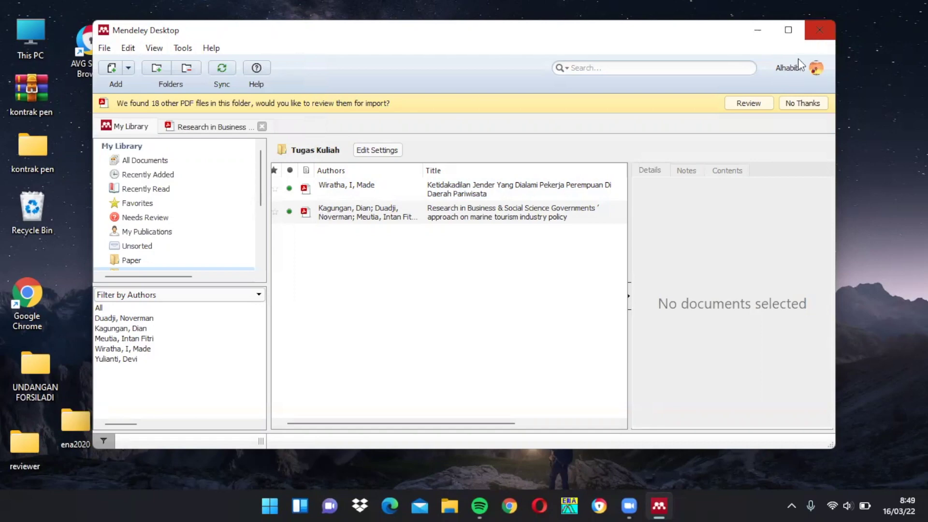
left_click(820, 31)
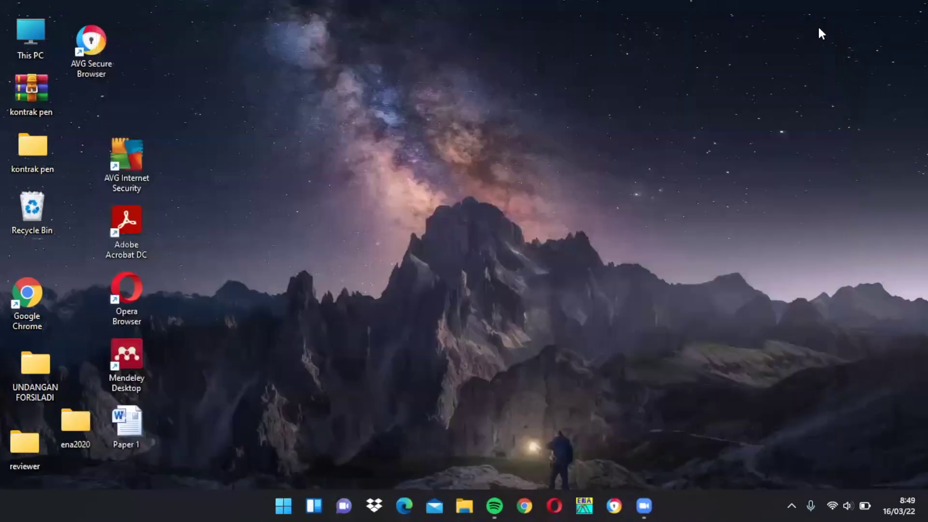